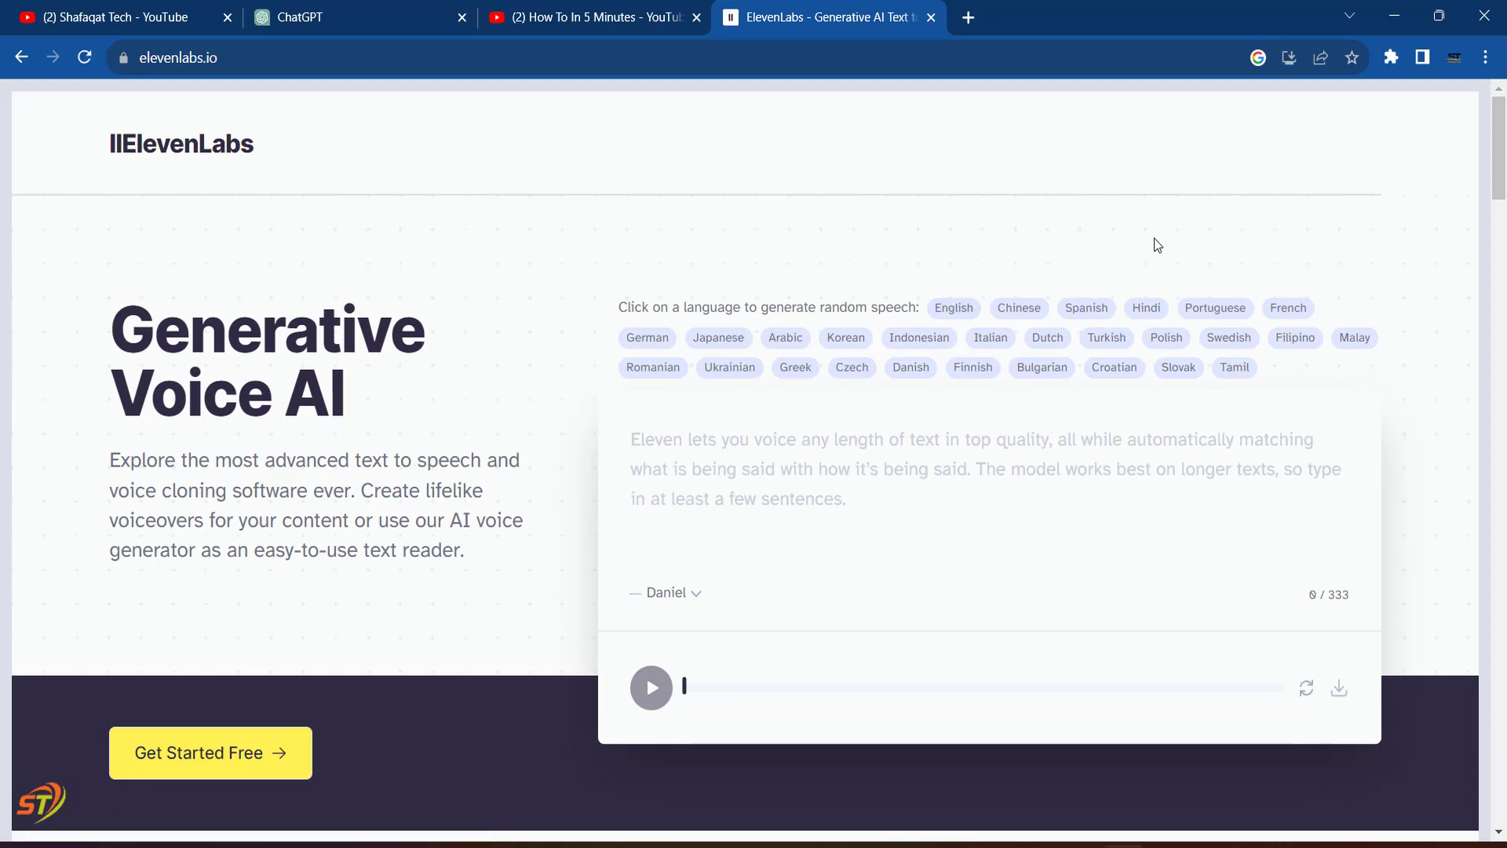
Open the Speech Synthesis page on ElevenLabs and select the Charlie voice from the recently used voices.
{"action": "scroll", "coordinate": [1154, 238], "scroll_direction": "down", "scroll_amount": 2}
{"action": "scroll", "coordinate": [1155, 237], "scroll_direction": "up", "scroll_amount": 2}
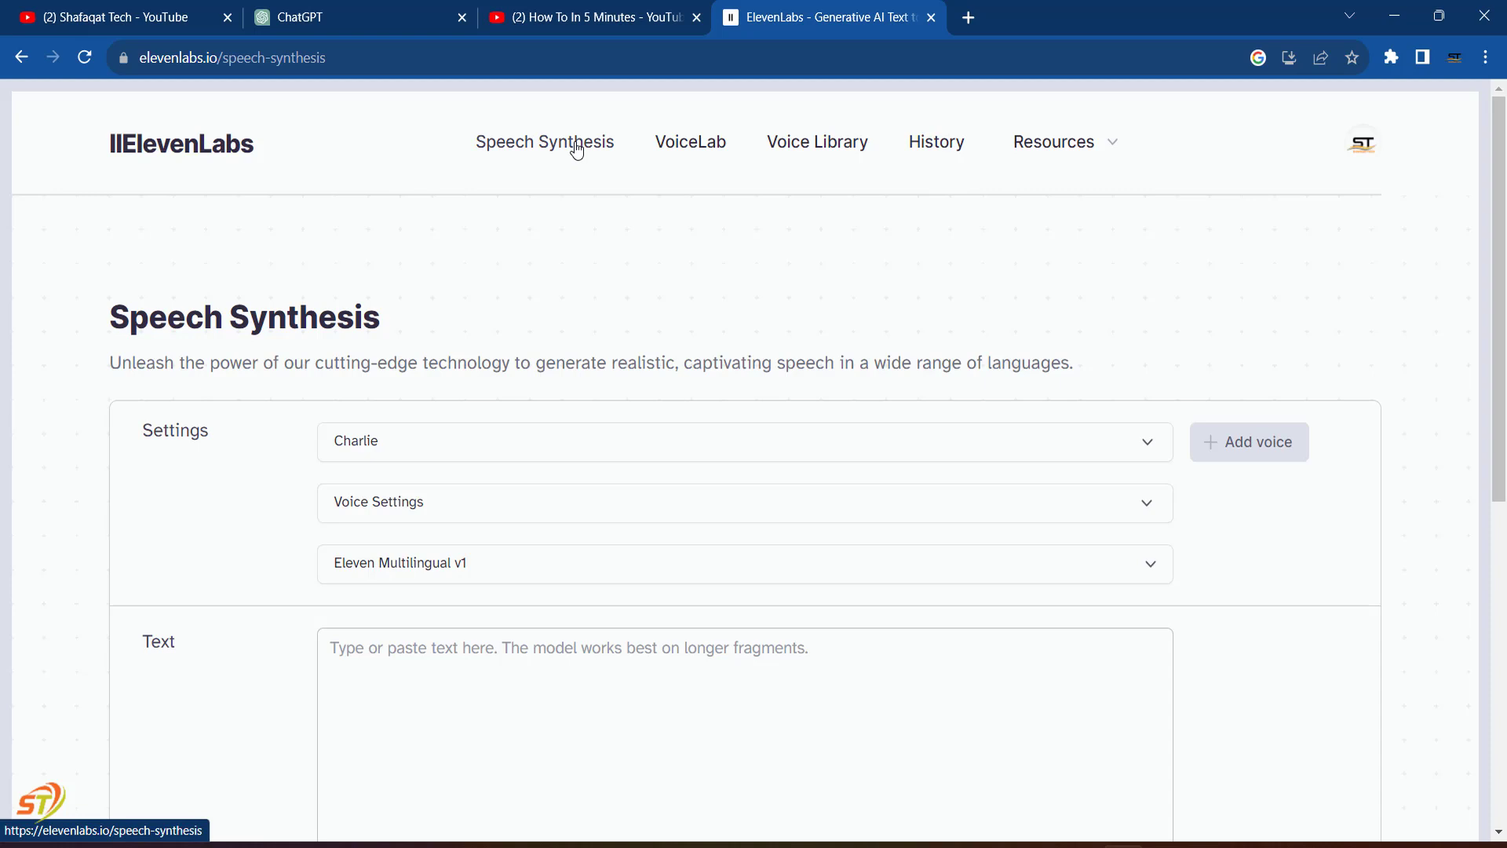
{"action": "left_click_drag", "start_coordinate": [268, 58], "coordinate": [370, 57]}
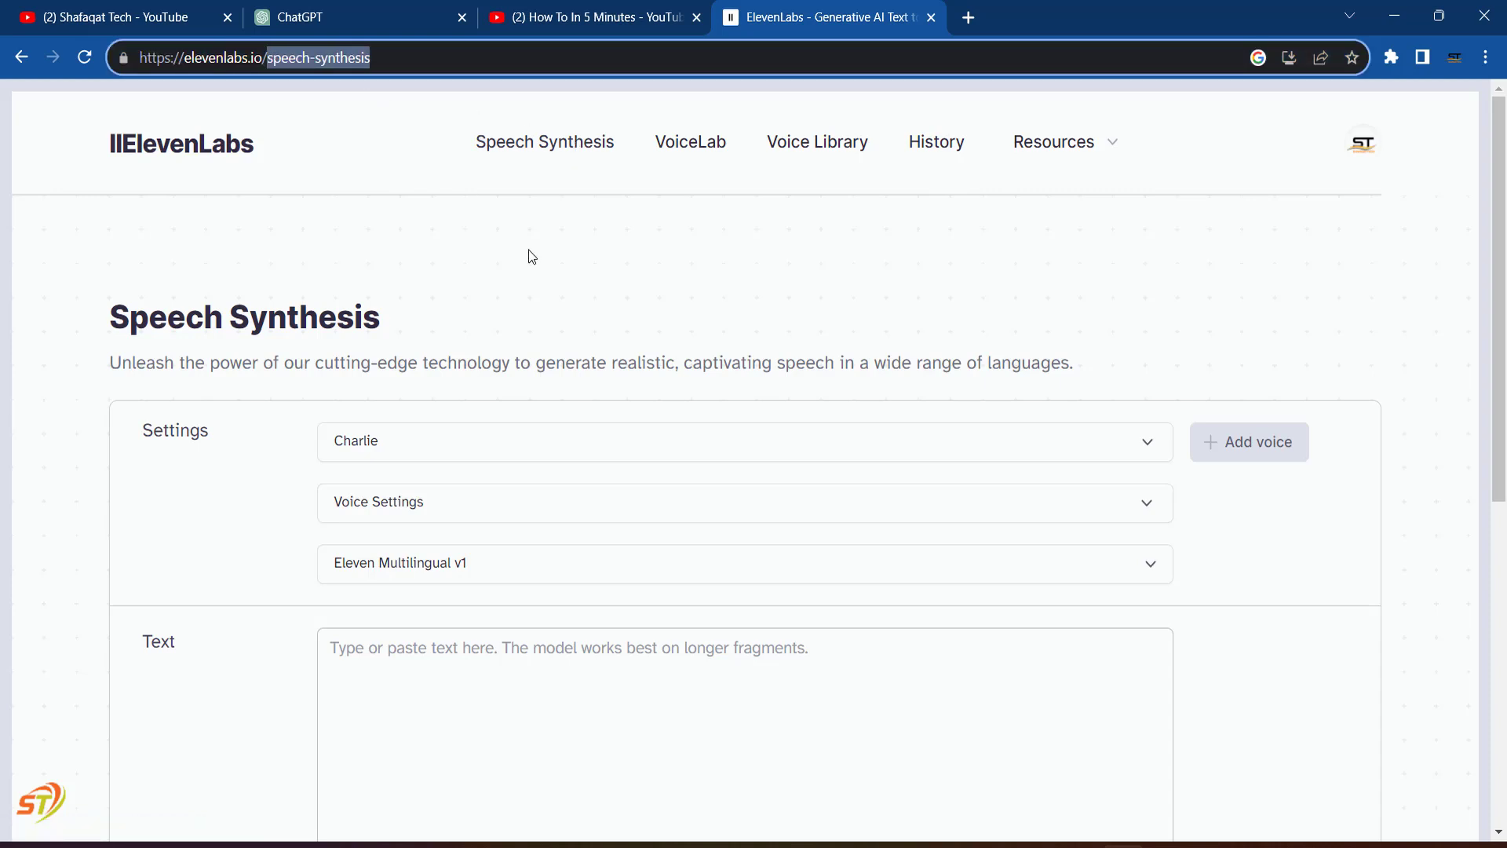
{"action": "scroll", "coordinate": [532, 257], "scroll_direction": "down", "scroll_amount": 2}
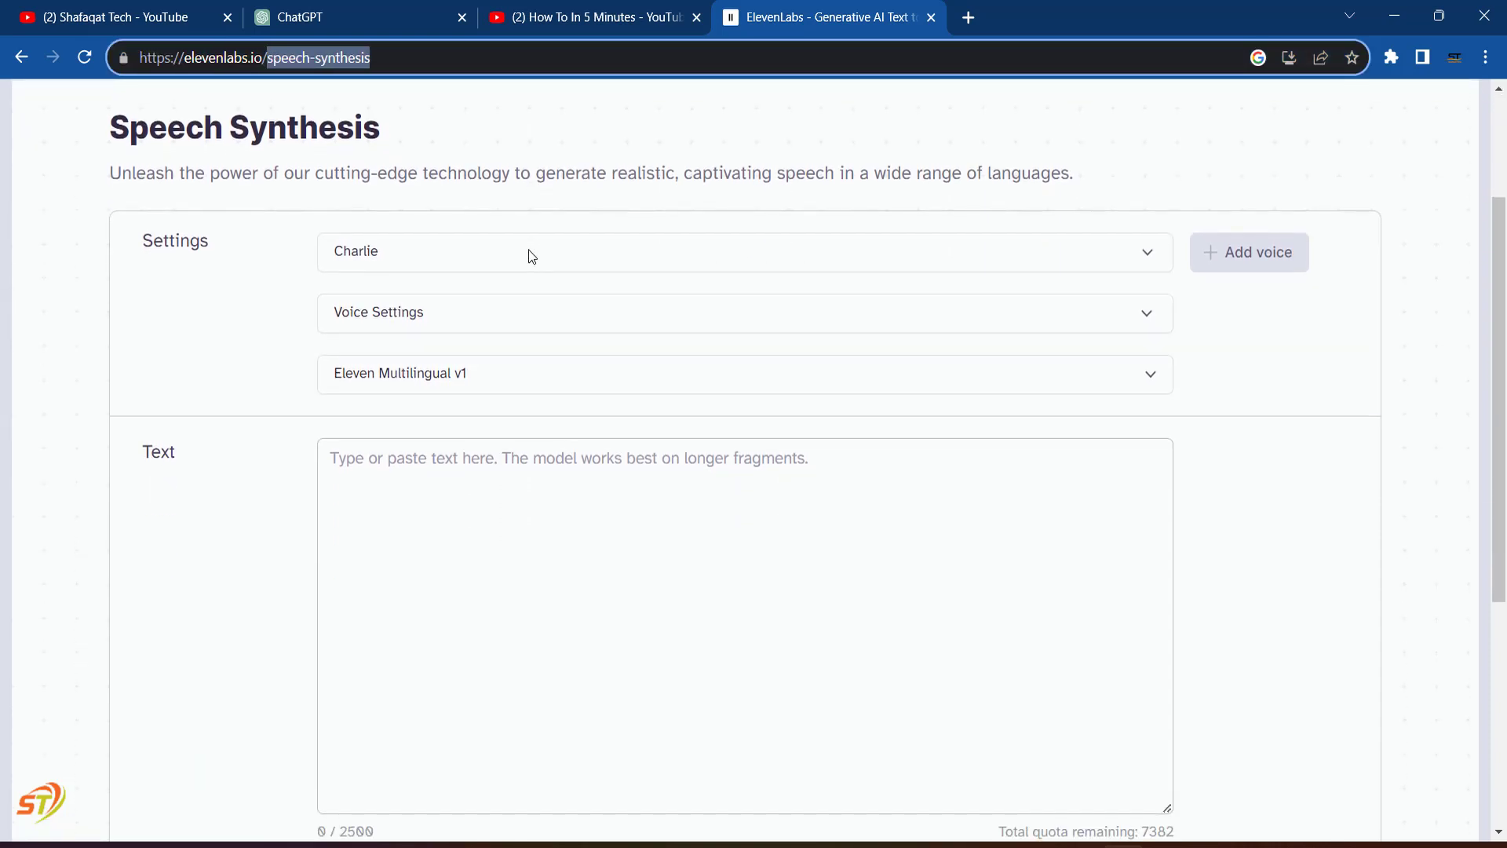
{"action": "left_click", "coordinate": [457, 256]}
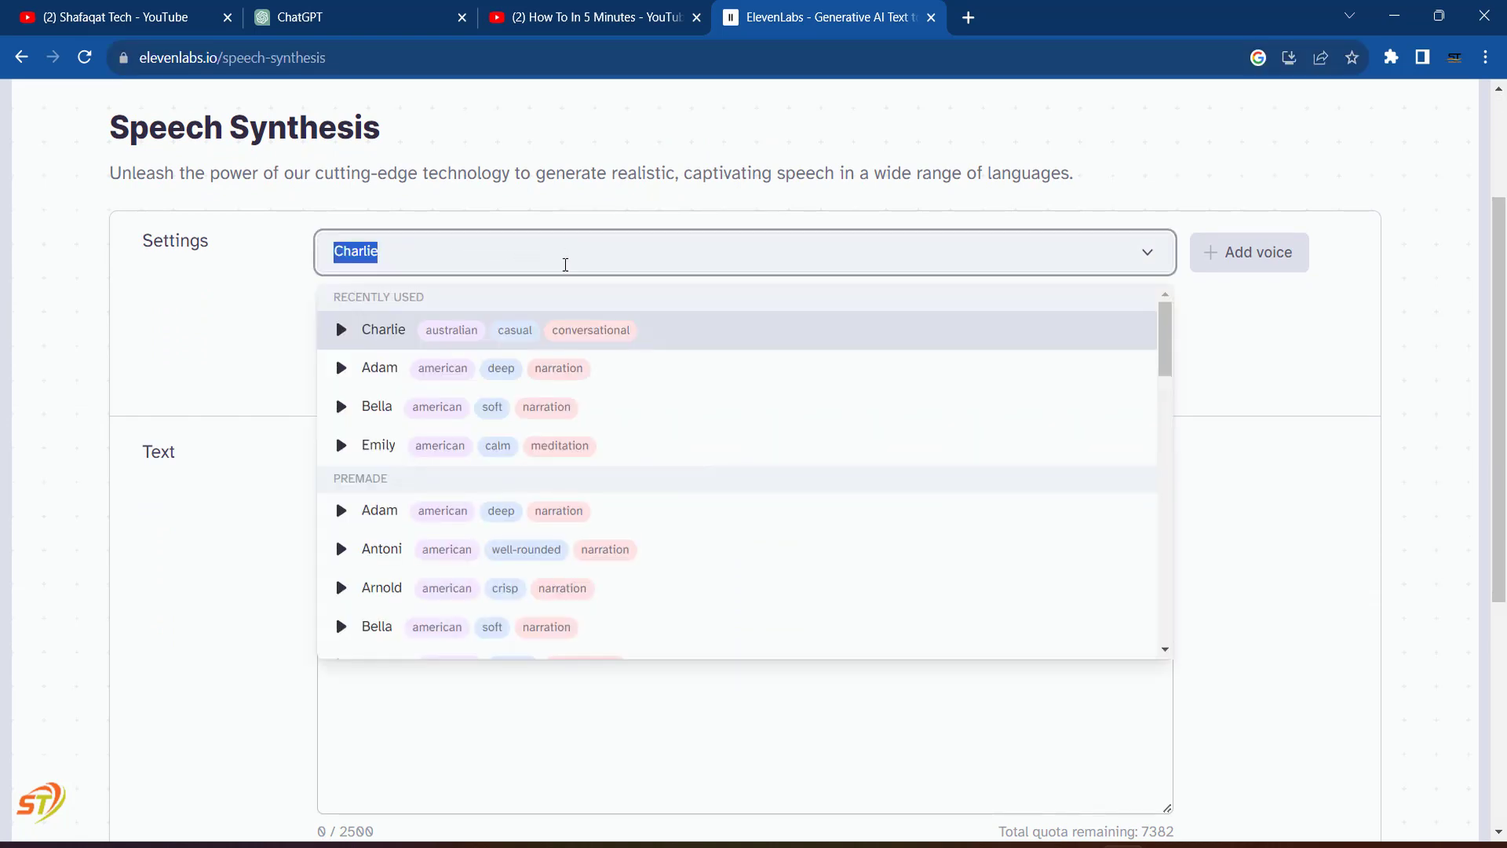
{"action": "scroll", "coordinate": [527, 542], "scroll_direction": "down", "scroll_amount": 2}
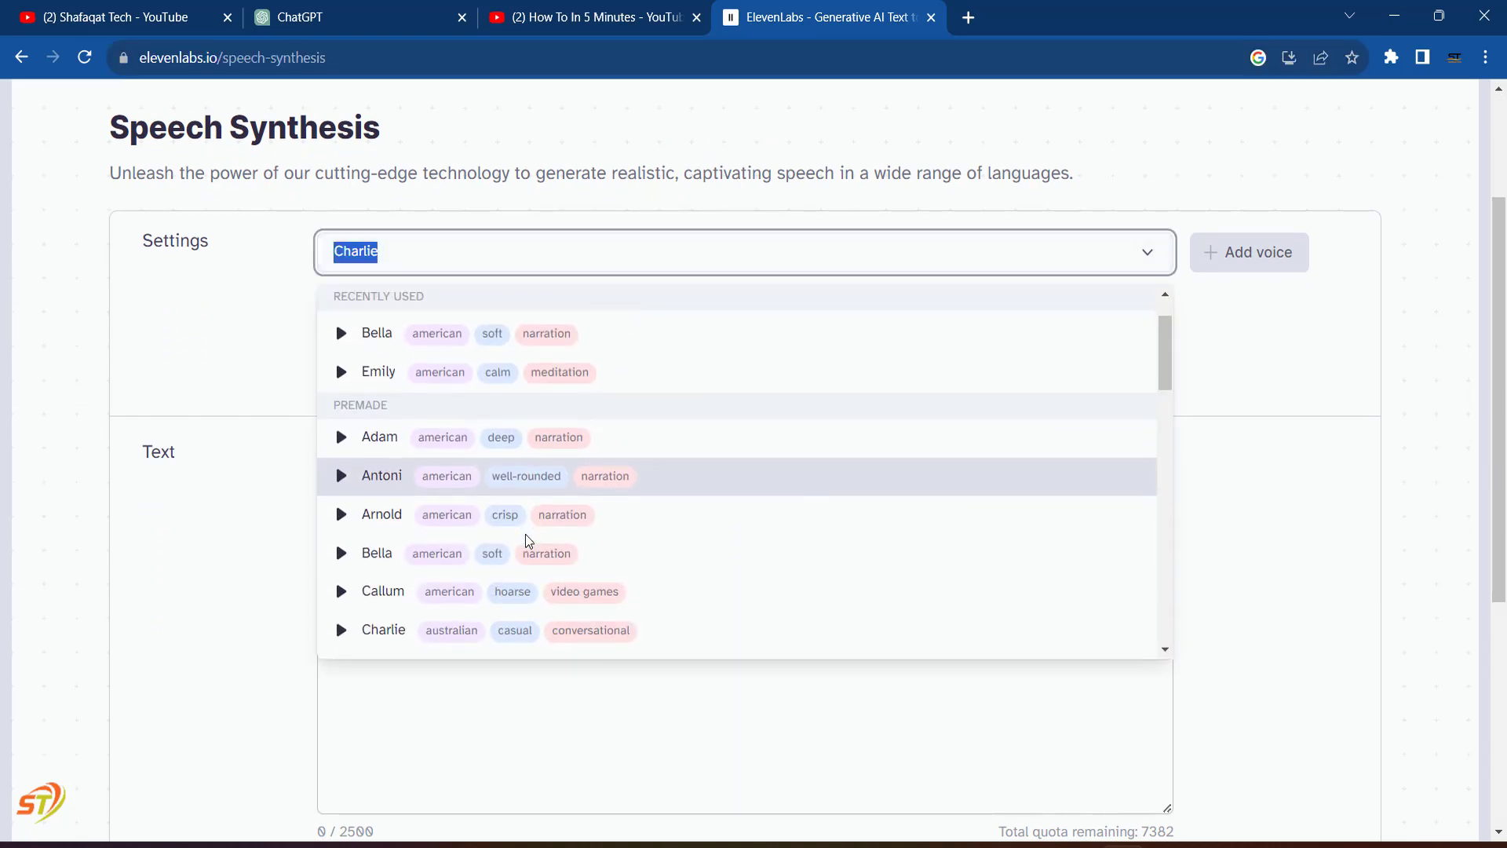
{"action": "scroll", "coordinate": [527, 542], "scroll_direction": "up", "scroll_amount": 2}
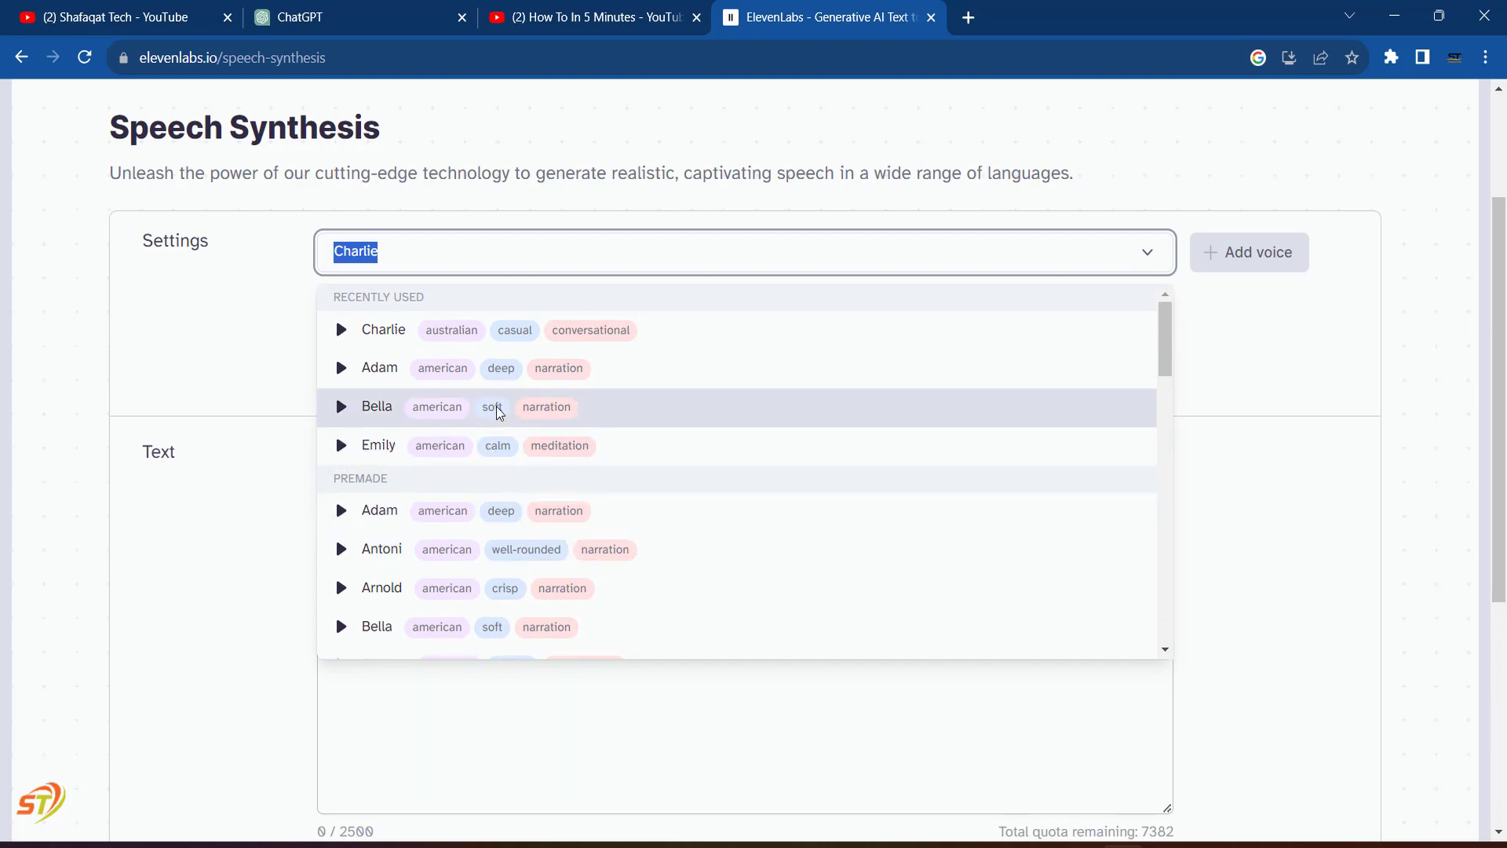
{"action": "left_click", "coordinate": [378, 342]}
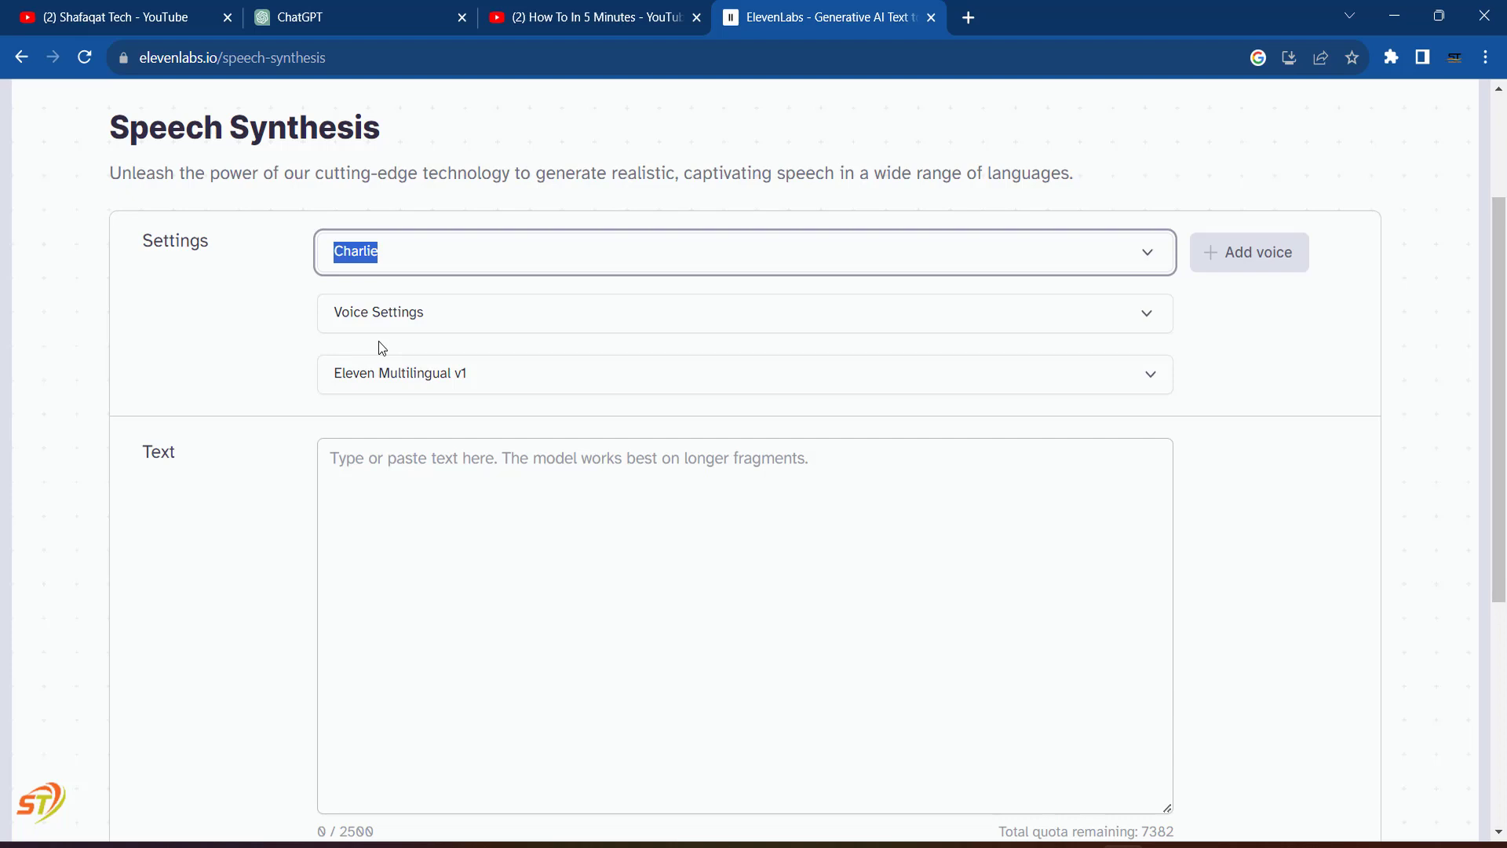
Expand the voice settings and choose Eleven Multilingual v1 as the speech model.
{"action": "left_click", "coordinate": [532, 318]}
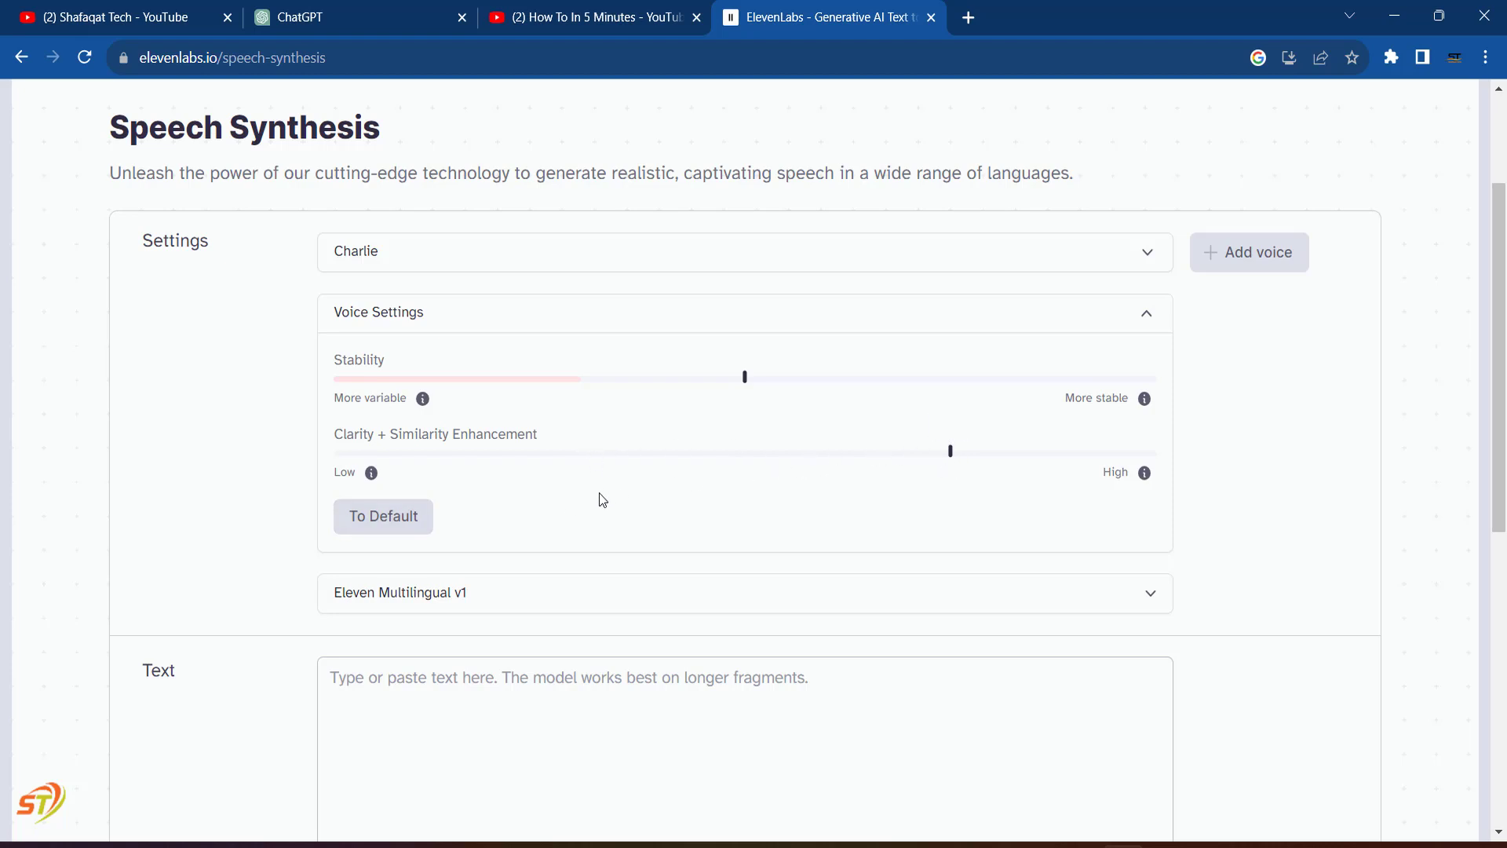
{"action": "scroll", "coordinate": [381, 500], "scroll_direction": "down", "scroll_amount": 3}
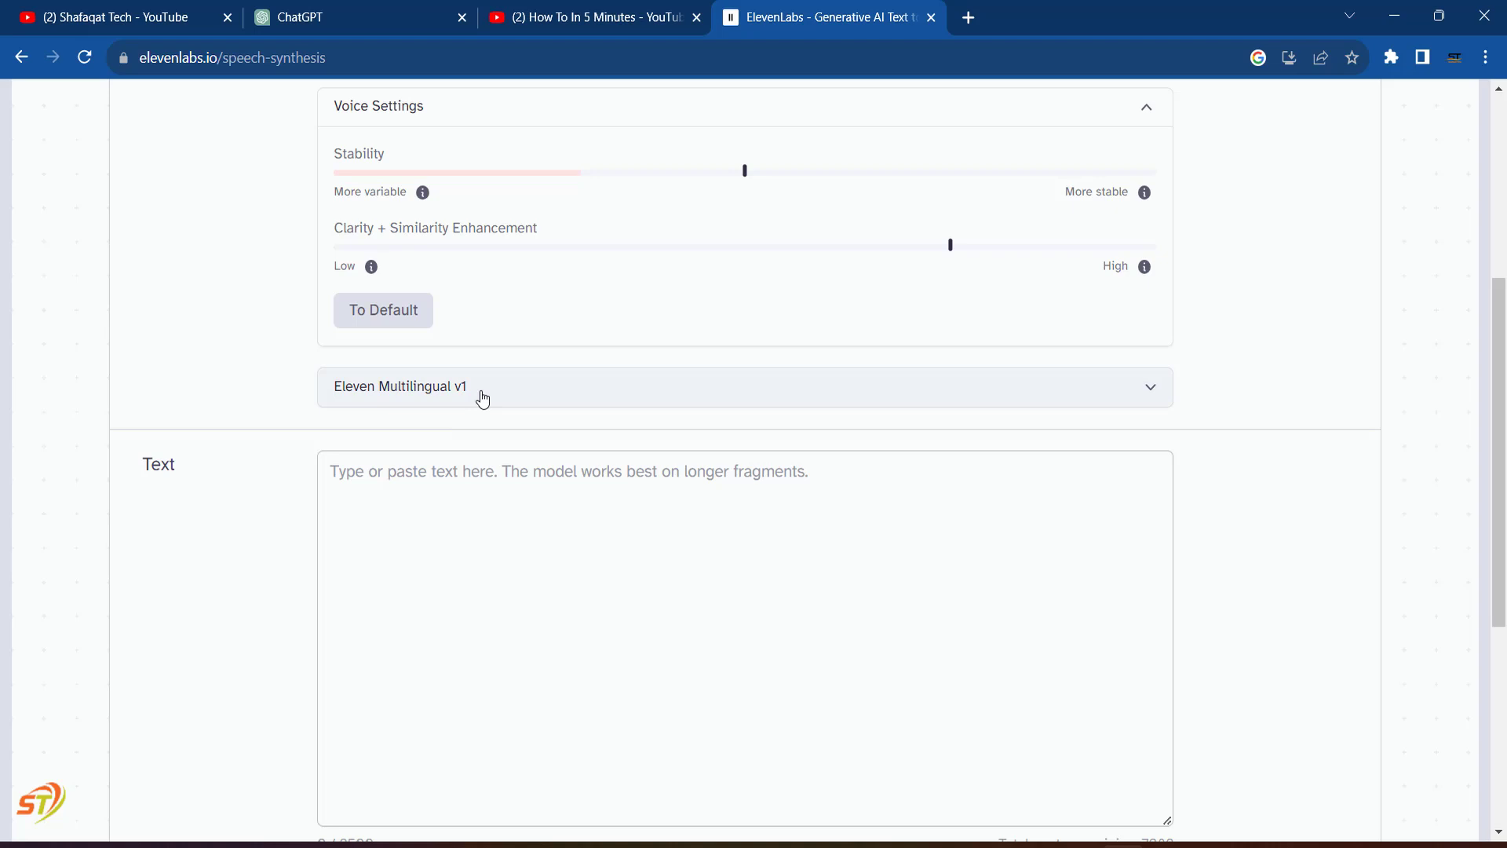
{"action": "left_click", "coordinate": [483, 399]}
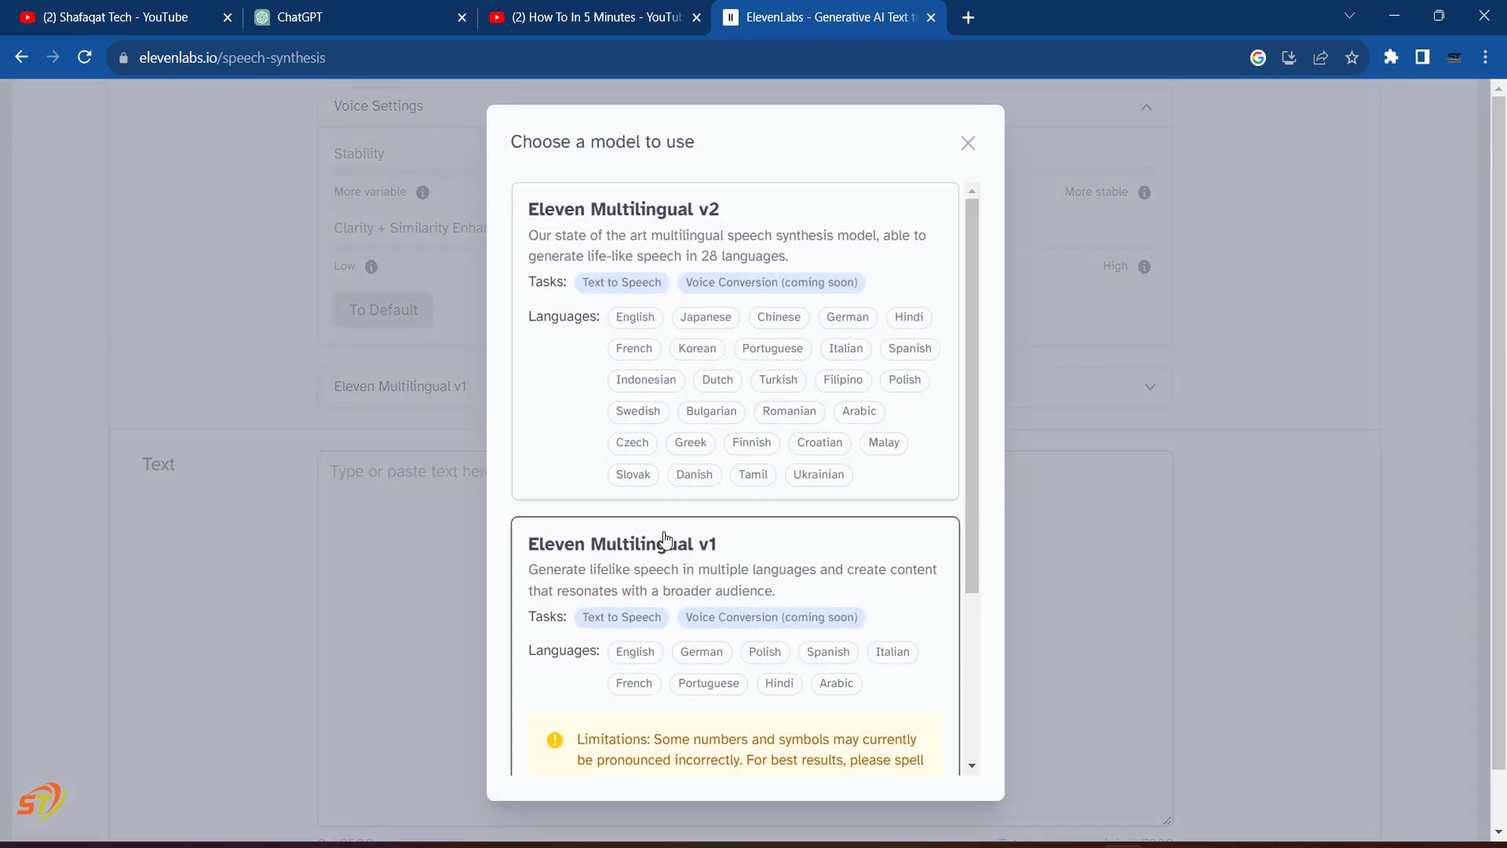
{"action": "scroll", "coordinate": [665, 540], "scroll_direction": "down", "scroll_amount": 3}
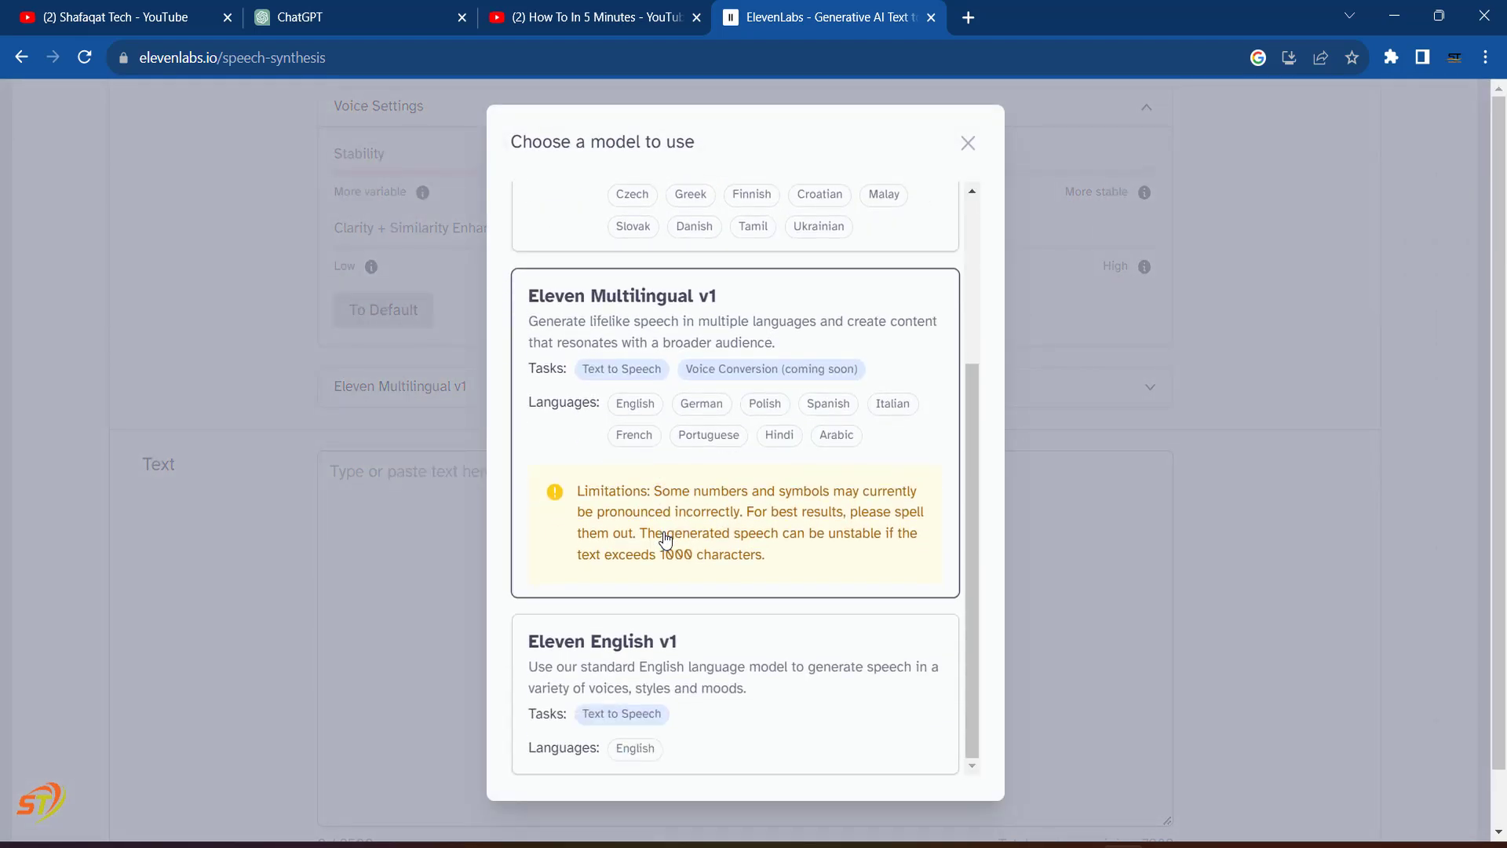
{"action": "scroll", "coordinate": [722, 414], "scroll_direction": "up", "scroll_amount": 3}
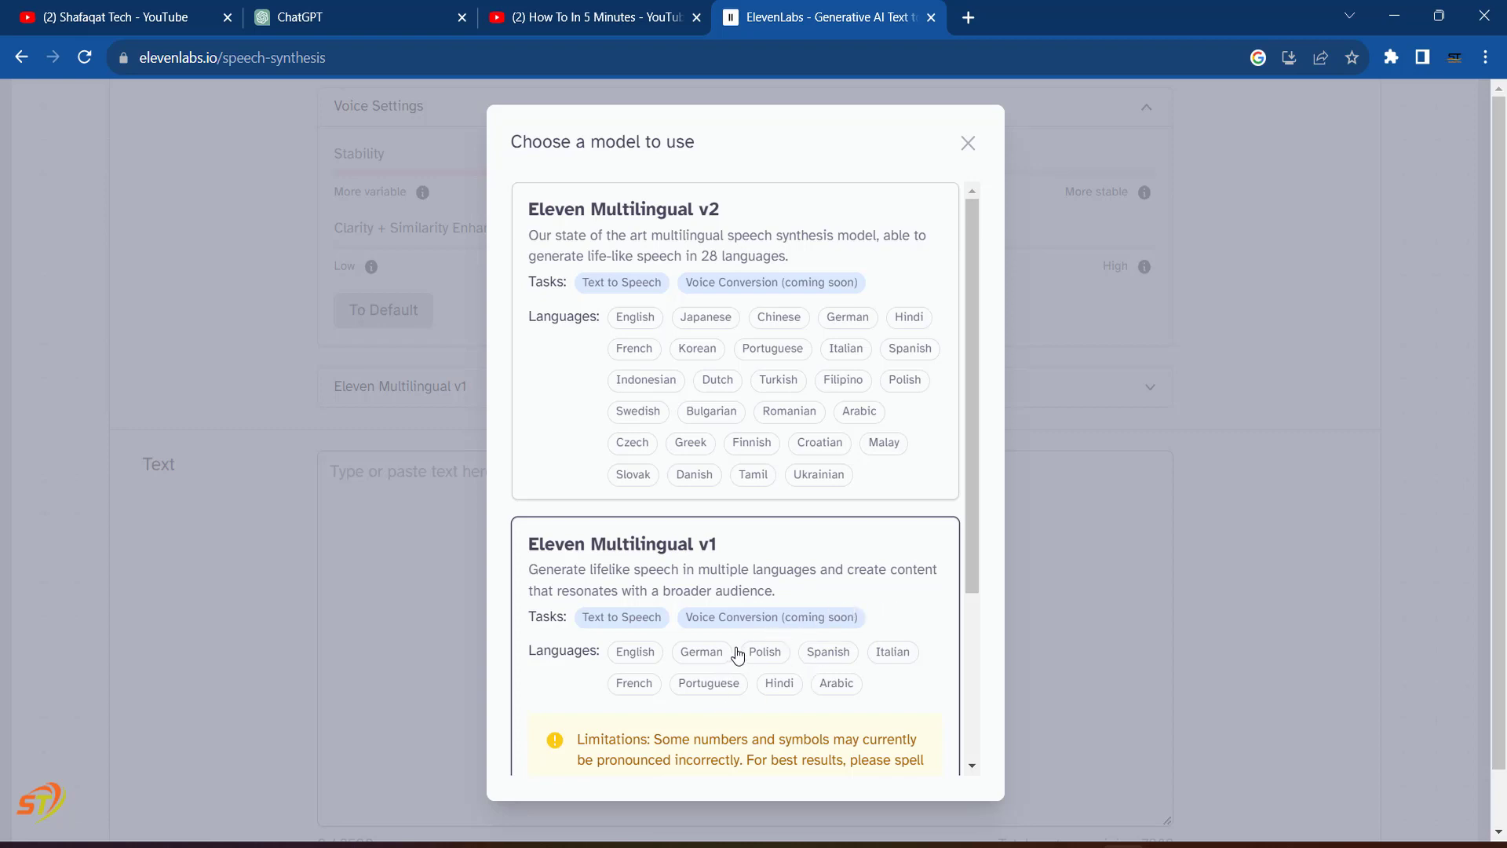
{"action": "left_click", "coordinate": [893, 610]}
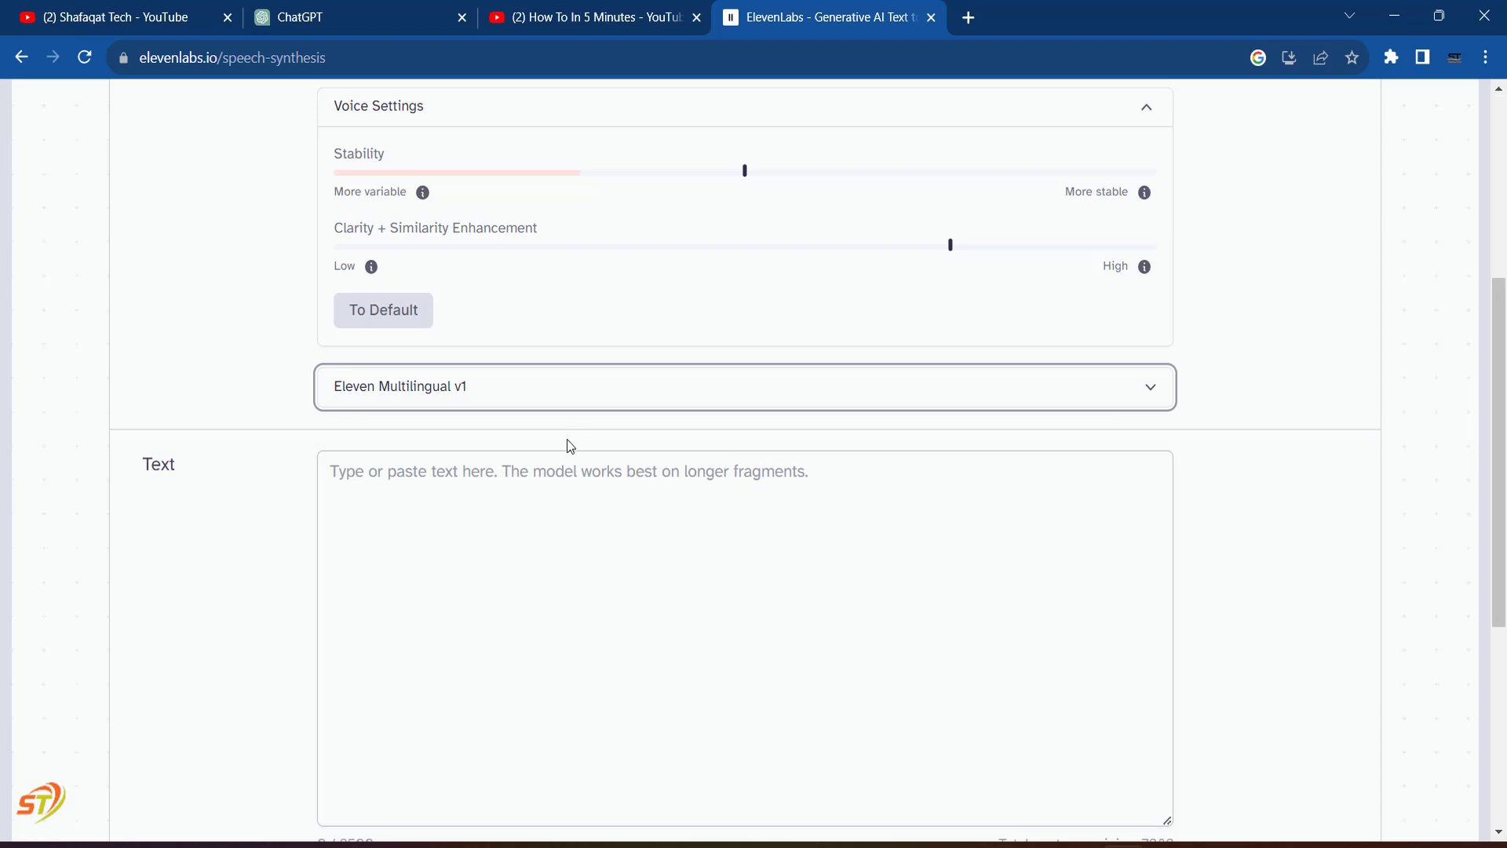
Switch to ChatGPT, send the prompt "write two lines with happy mode" and copy both lines of the reply.
{"action": "left_click", "coordinate": [515, 521]}
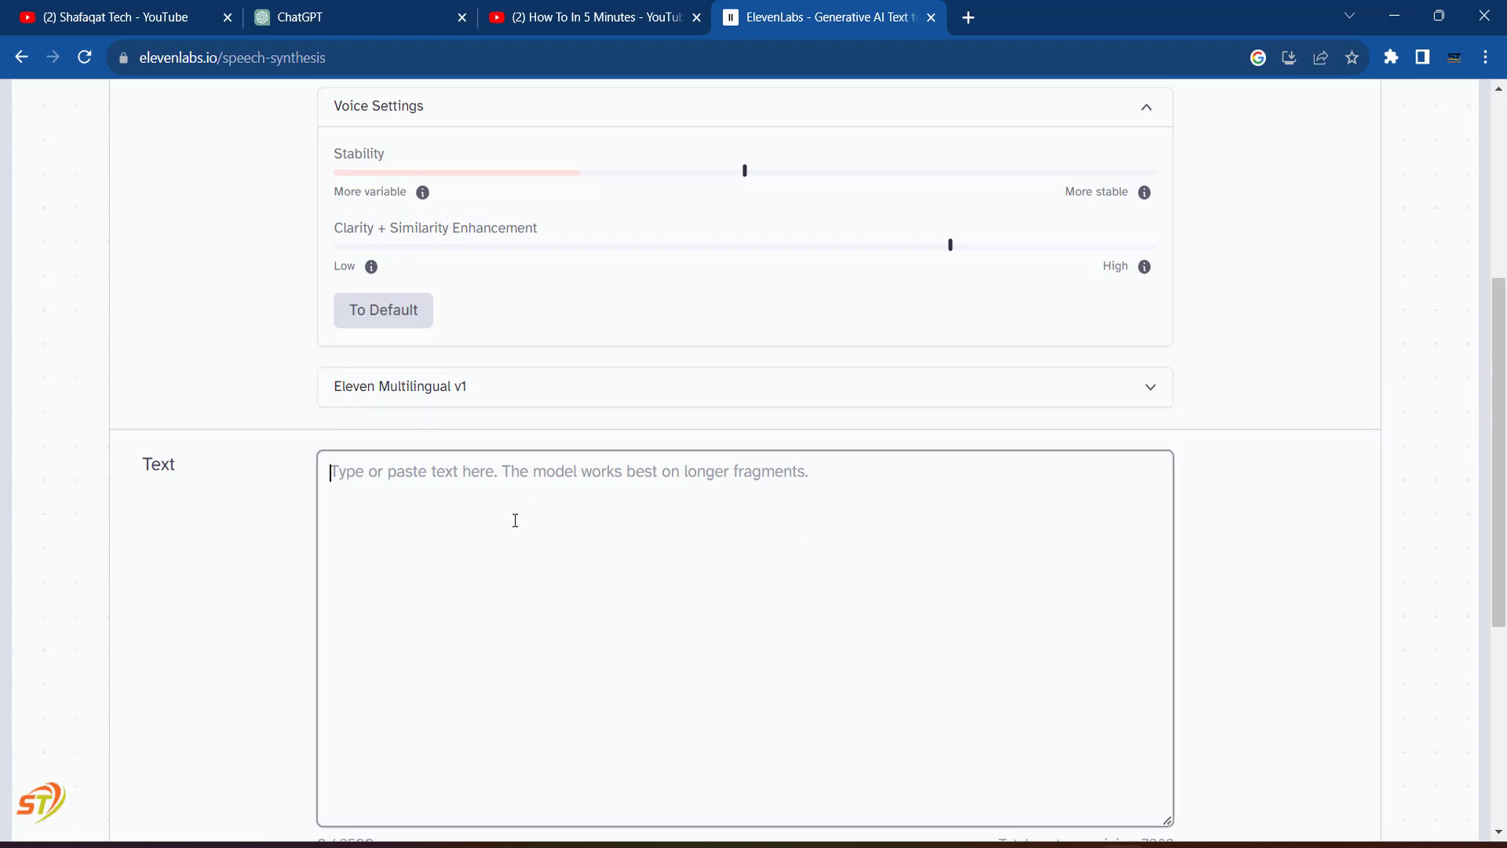
{"action": "left_click", "coordinate": [373, 9]}
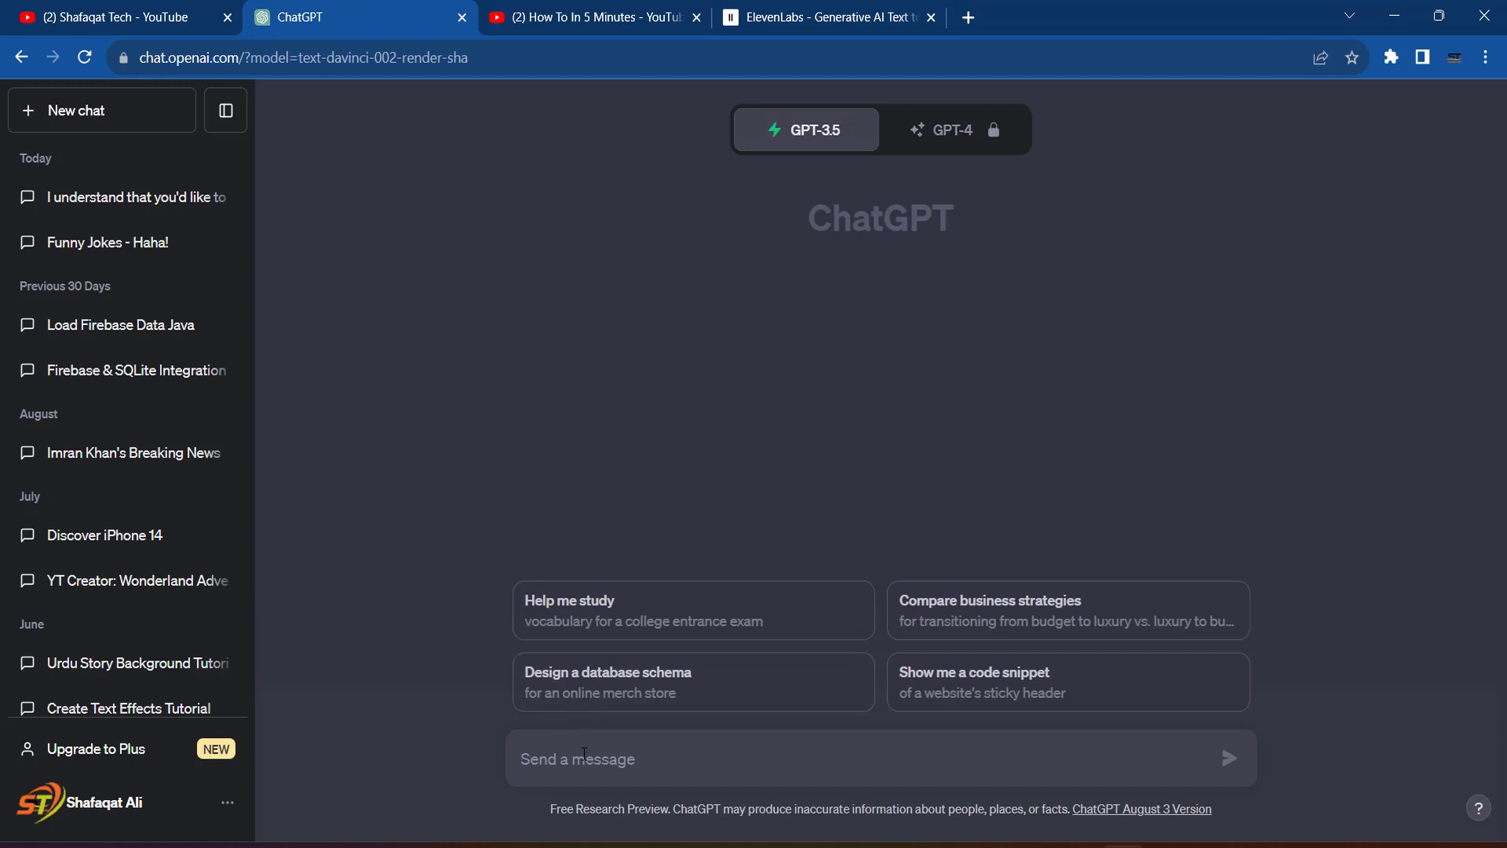
{"action": "type", "text": "write two lines with happy mode"}
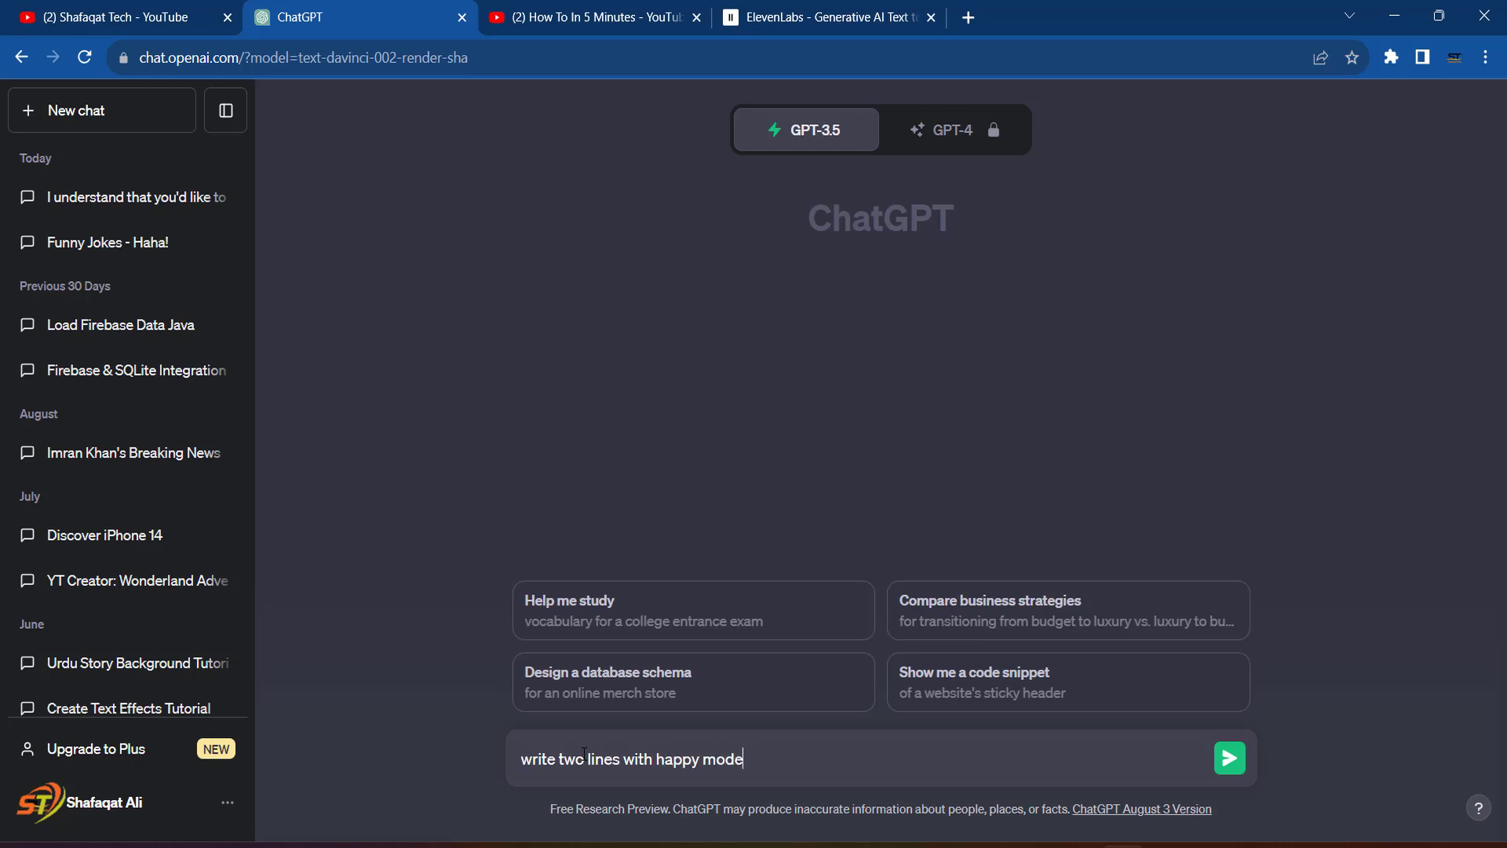
{"action": "key", "text": "Return"}
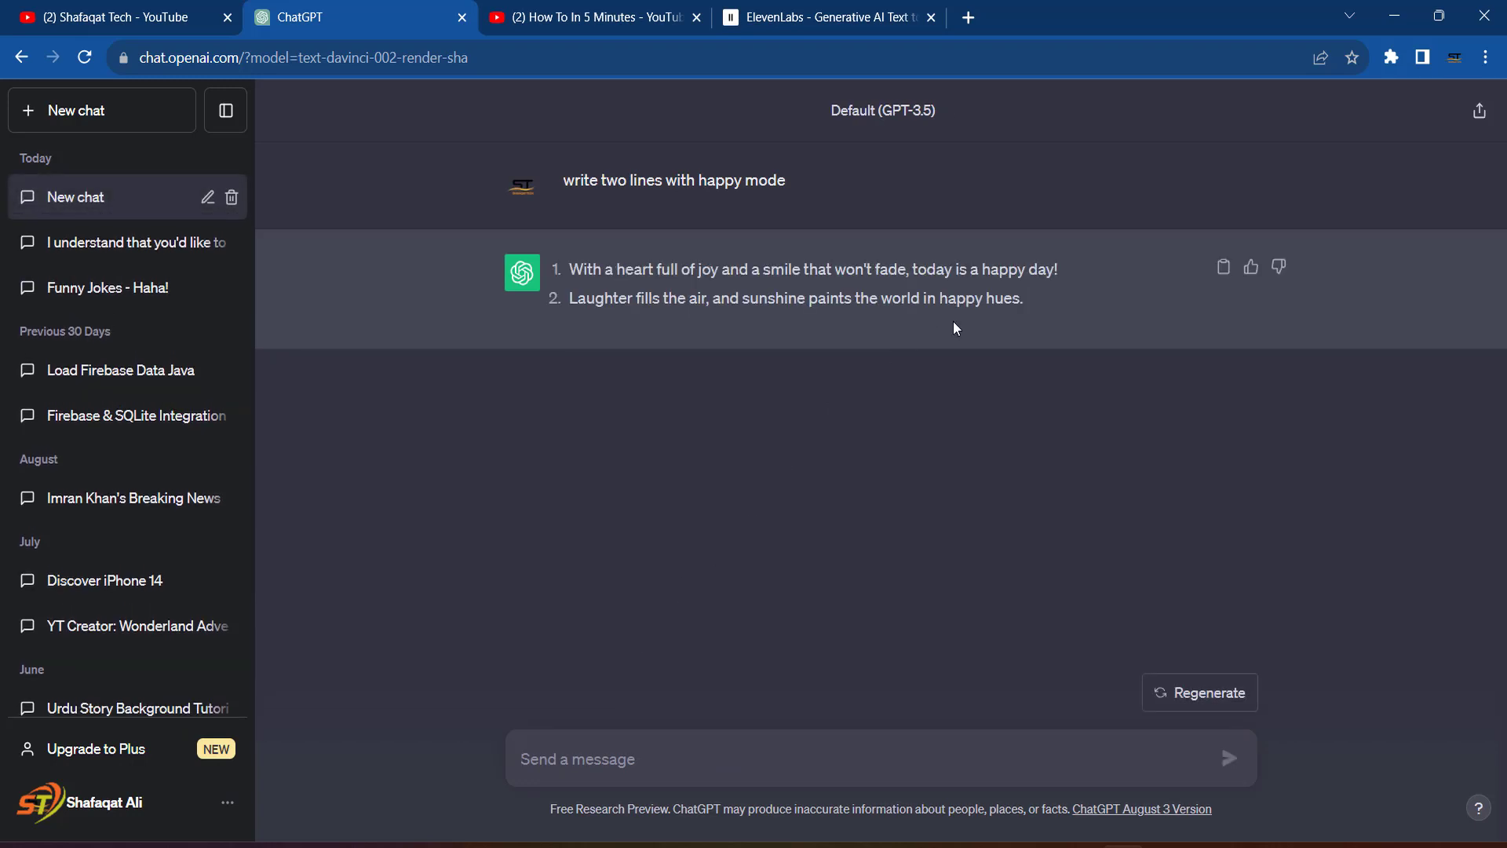
{"action": "left_click_drag", "start_coordinate": [1032, 303], "coordinate": [571, 274]}
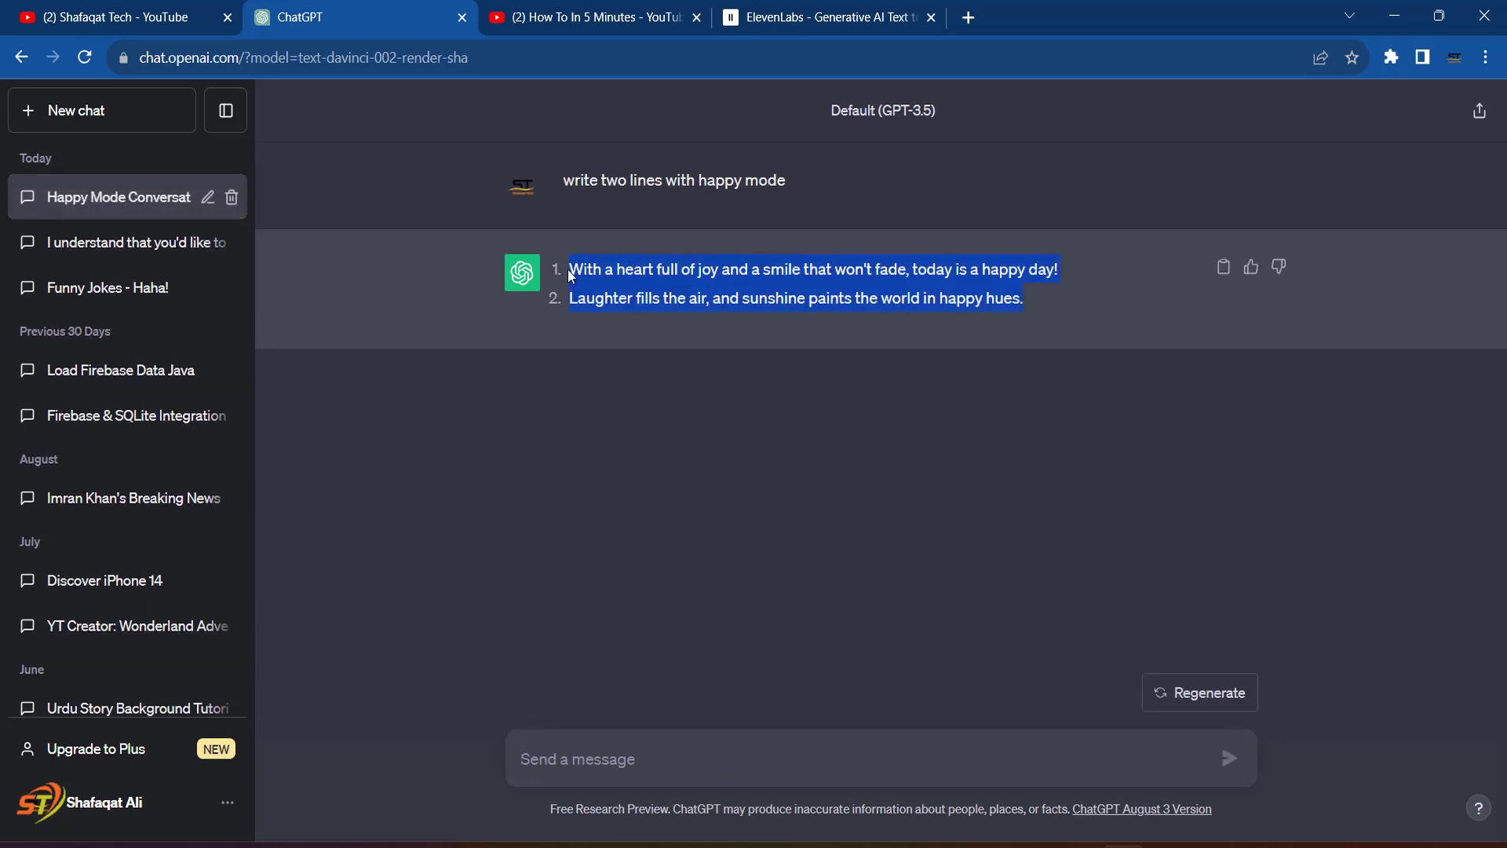
Return to ElevenLabs, paste the two happy lines as the text and generate the speech.
{"action": "left_click", "coordinate": [760, 8]}
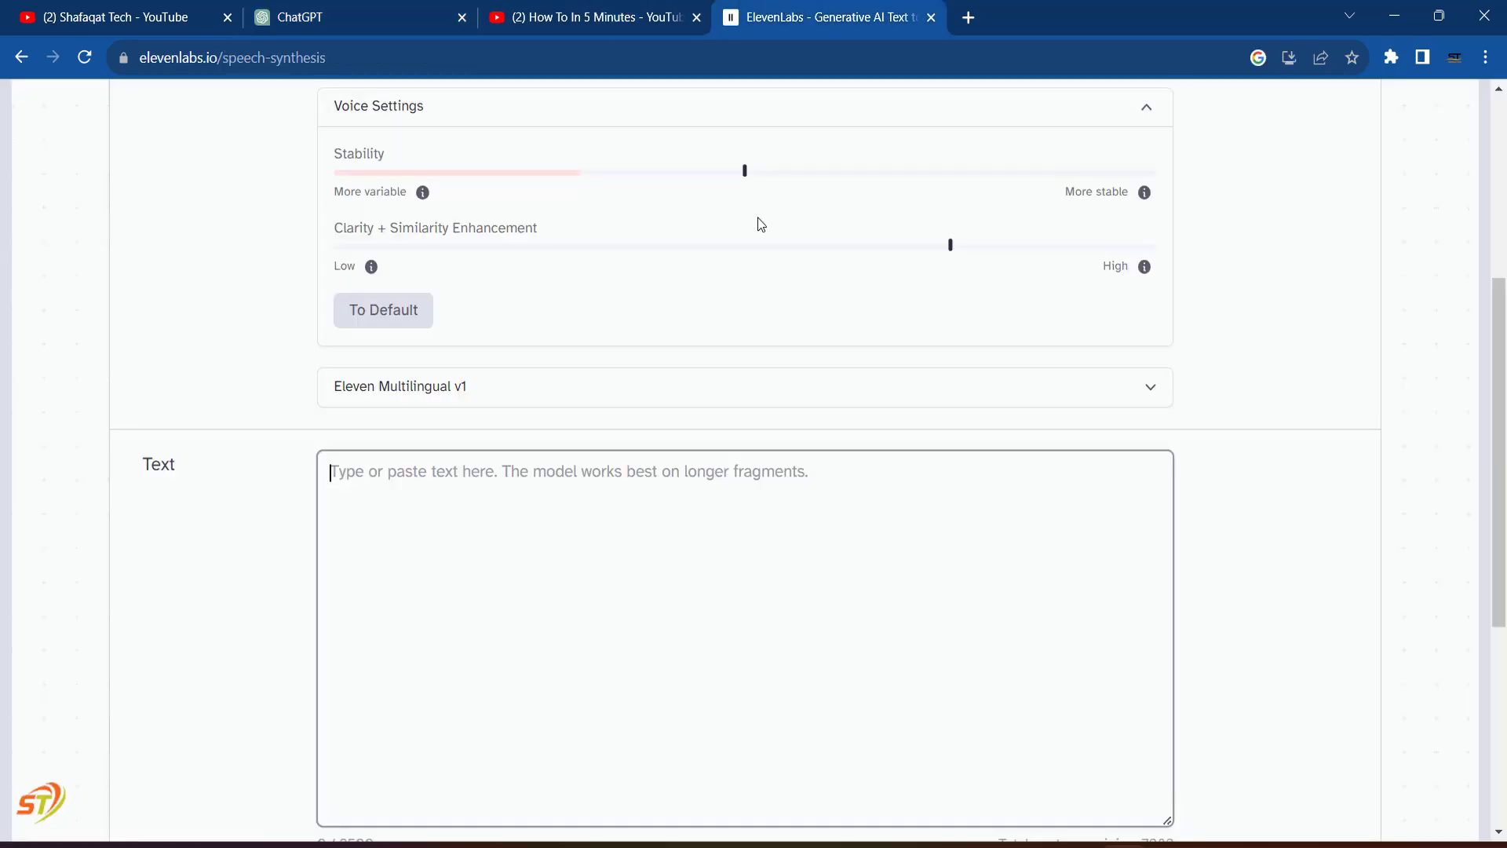
{"action": "type", "text": "With a heart full of joy and a smile that won't fade, today is a happy day! Laughter fills the air, and sunshine paints the world in happy hues."}
{"action": "scroll", "coordinate": [689, 537], "scroll_direction": "down", "scroll_amount": 4}
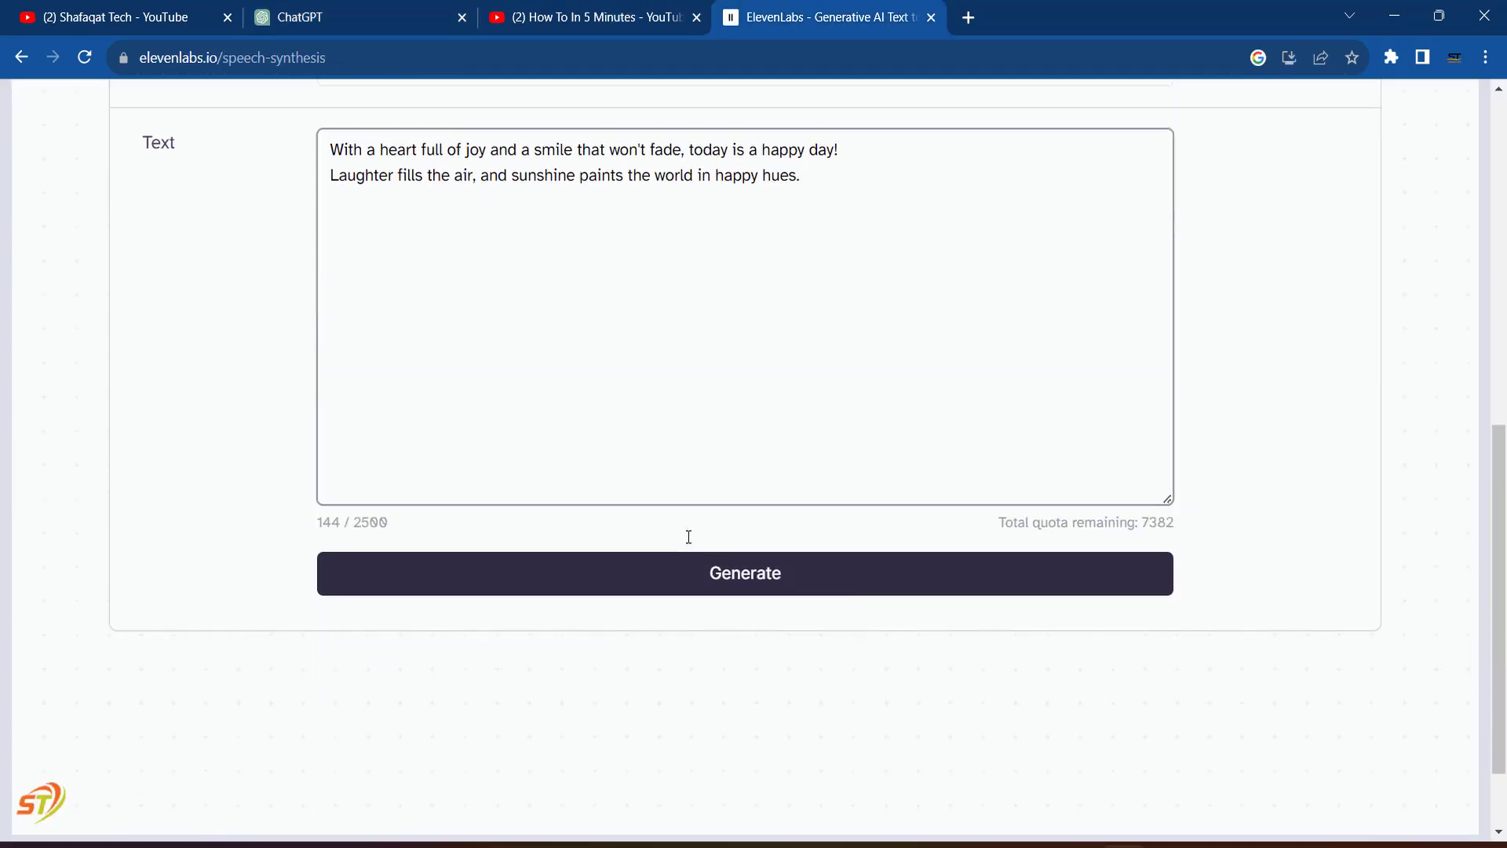
{"action": "left_click", "coordinate": [687, 572]}
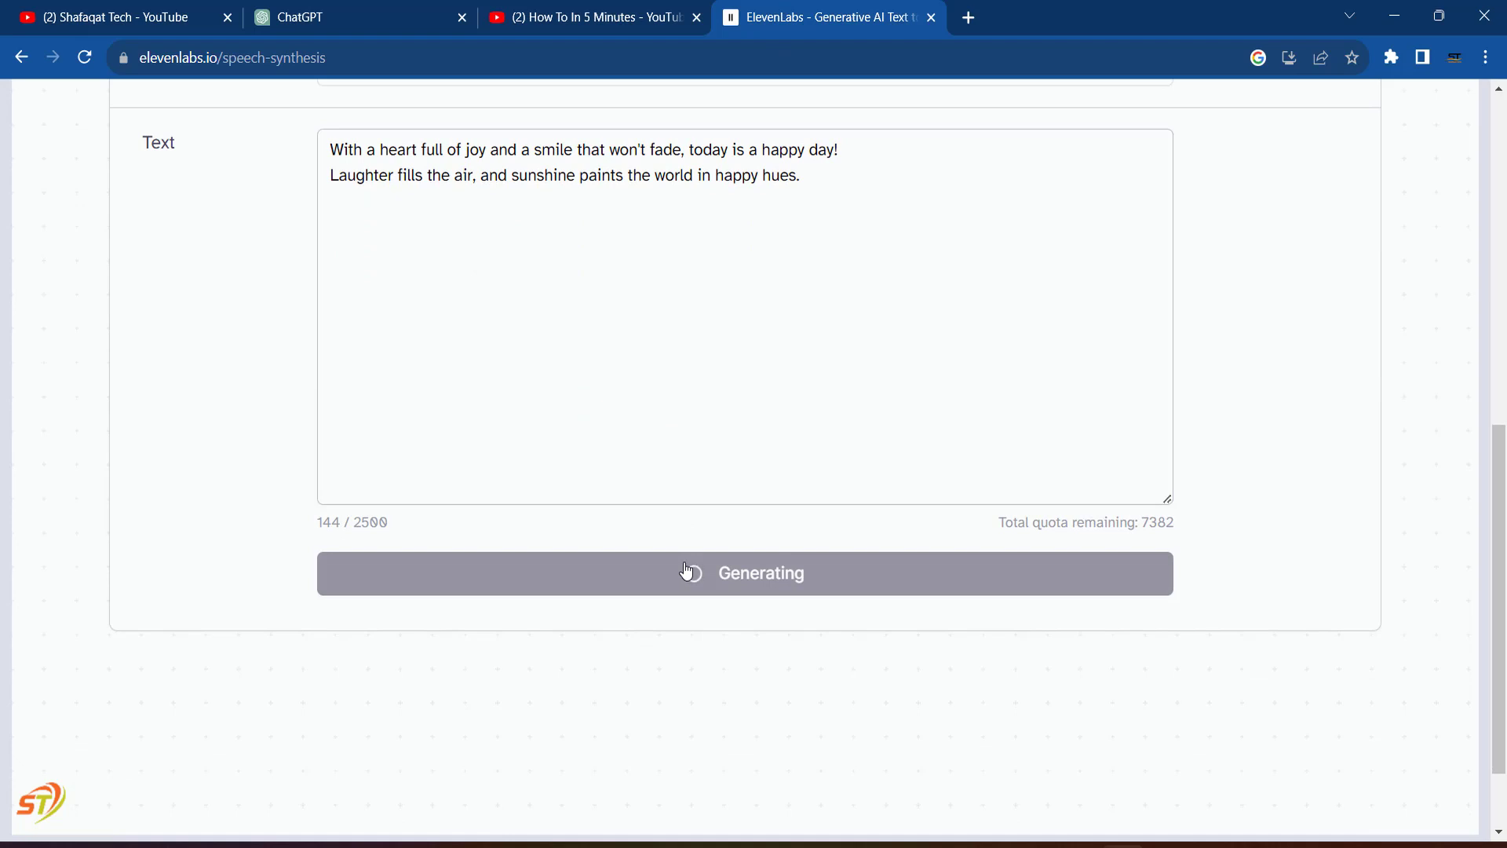
Check the total quota remaining before and after the speech generation.
{"action": "left_click_drag", "start_coordinate": [998, 523], "coordinate": [1077, 523]}
{"action": "left_click", "coordinate": [1013, 530]}
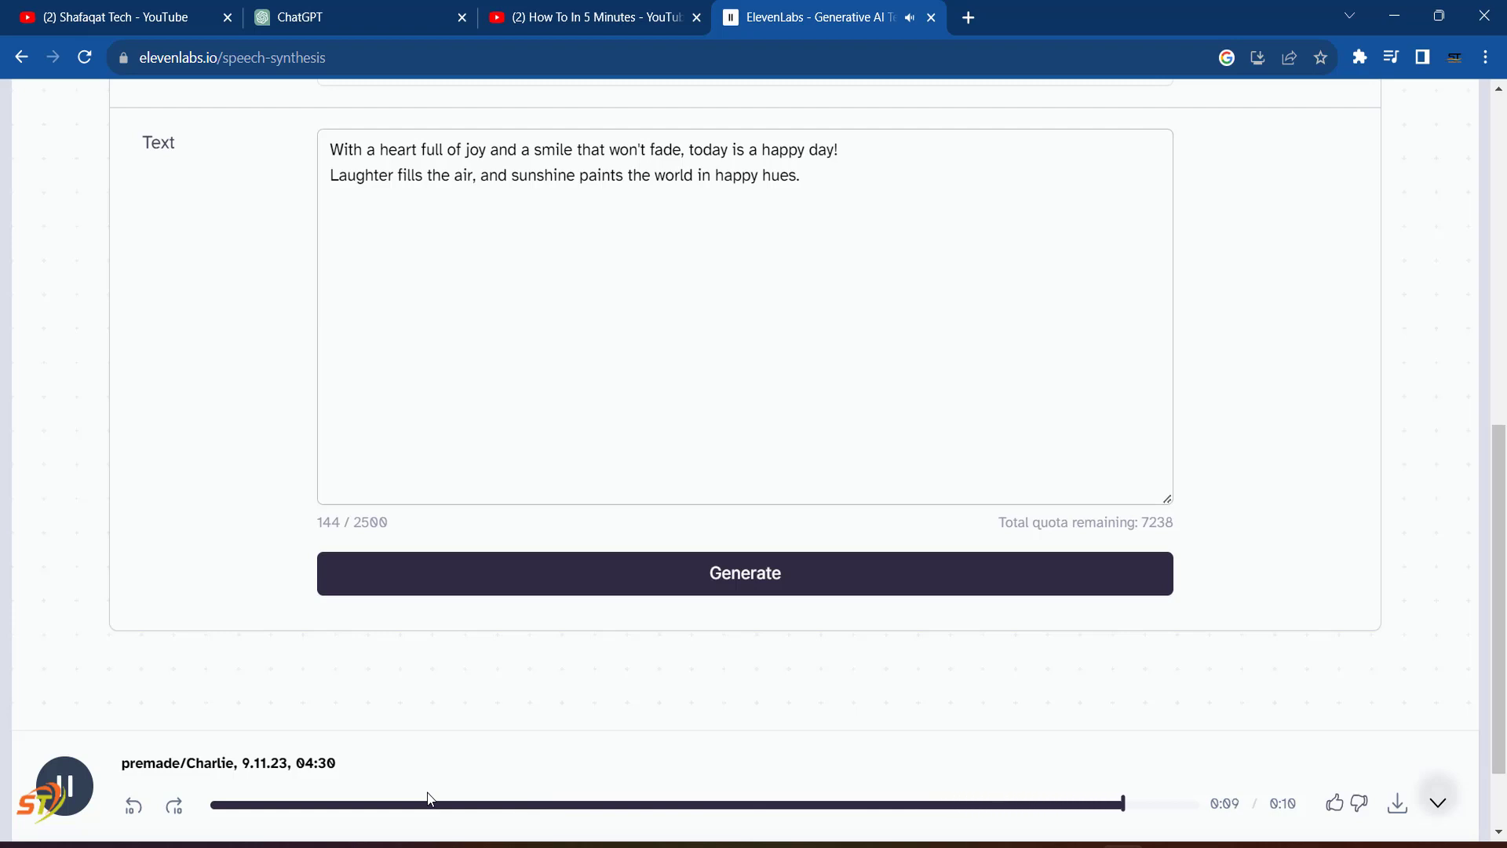
{"action": "left_click_drag", "start_coordinate": [998, 524], "coordinate": [1173, 525]}
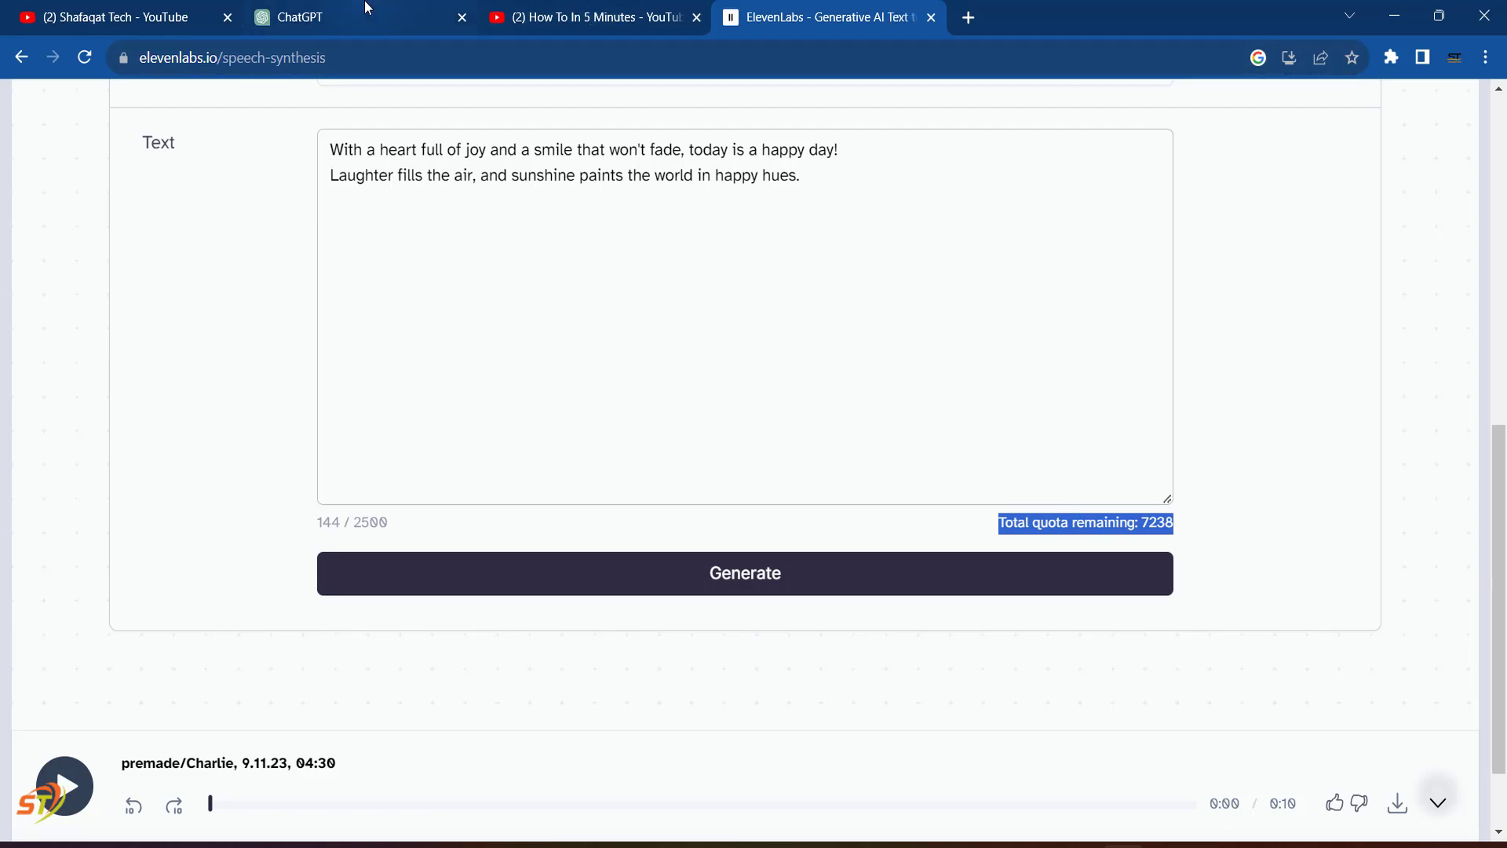
Change the voice to Bella and generate the speech again from the same text.
{"action": "scroll", "coordinate": [461, 249], "scroll_direction": "up", "scroll_amount": 8}
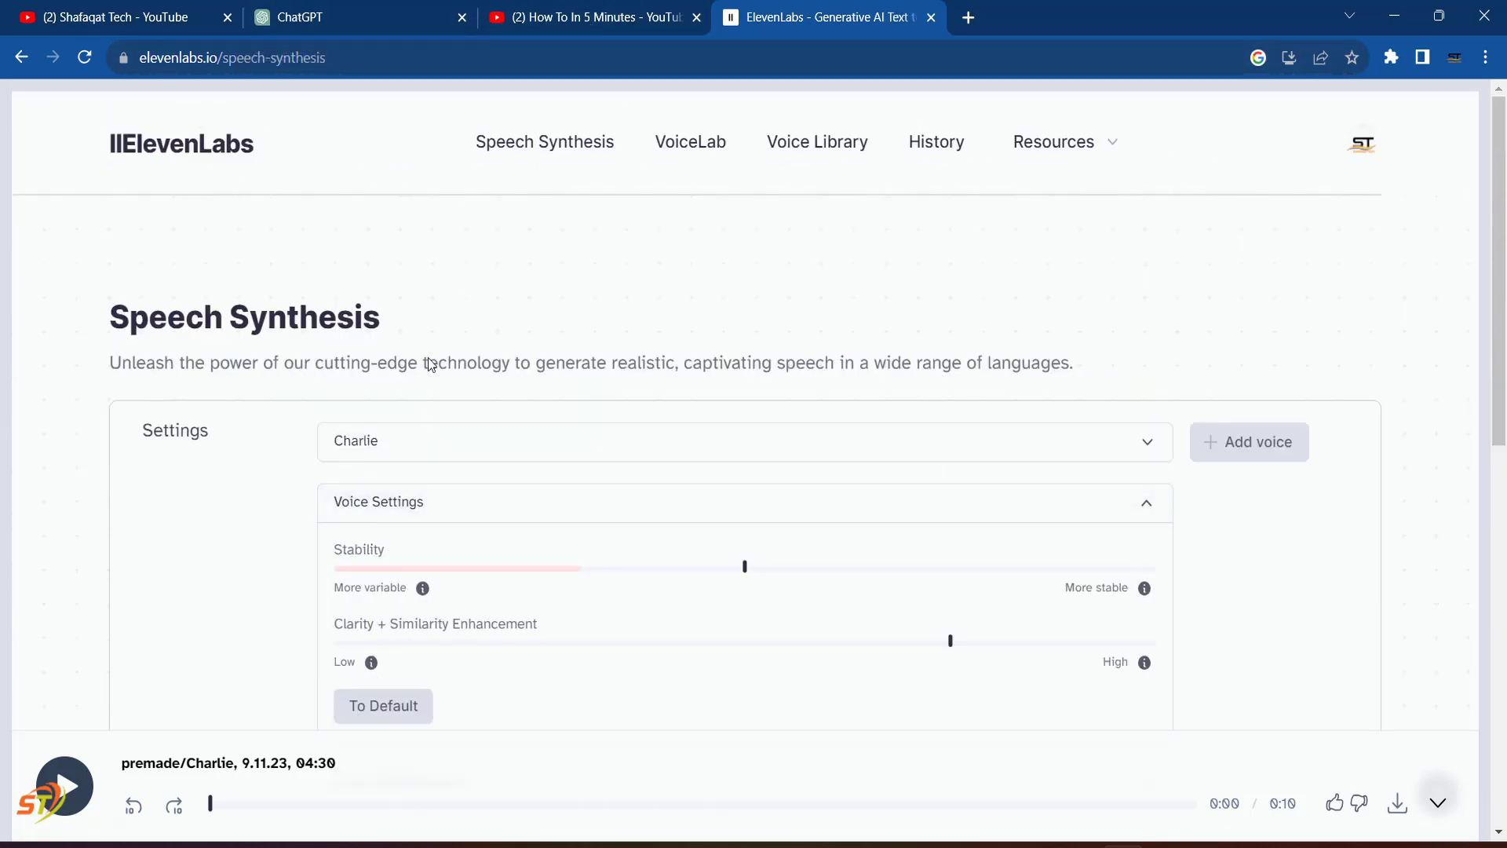
{"action": "left_click", "coordinate": [387, 434]}
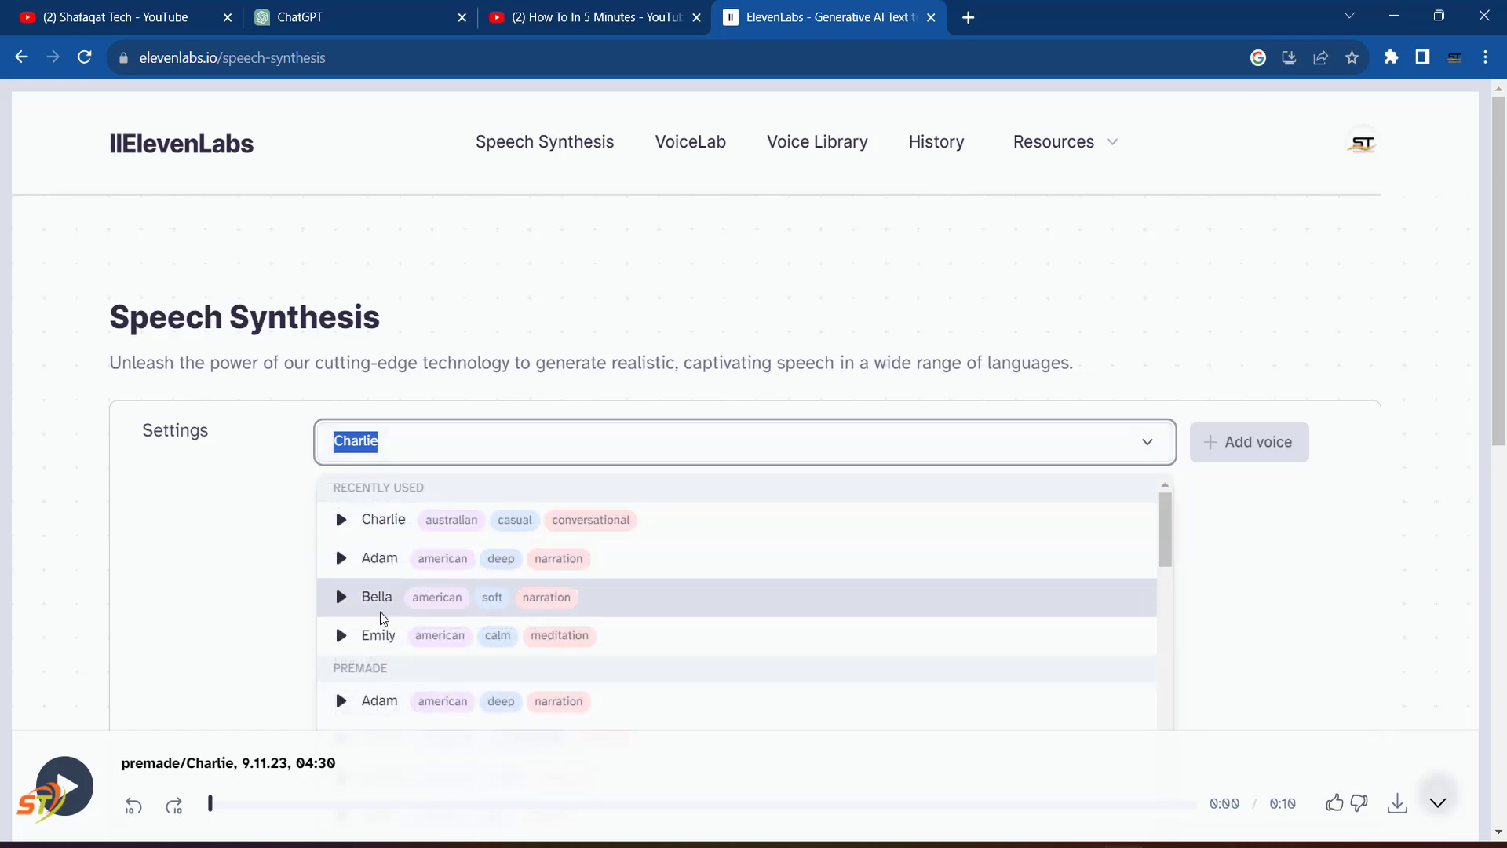
{"action": "left_click", "coordinate": [375, 600]}
{"action": "scroll", "coordinate": [374, 601], "scroll_direction": "down", "scroll_amount": 10}
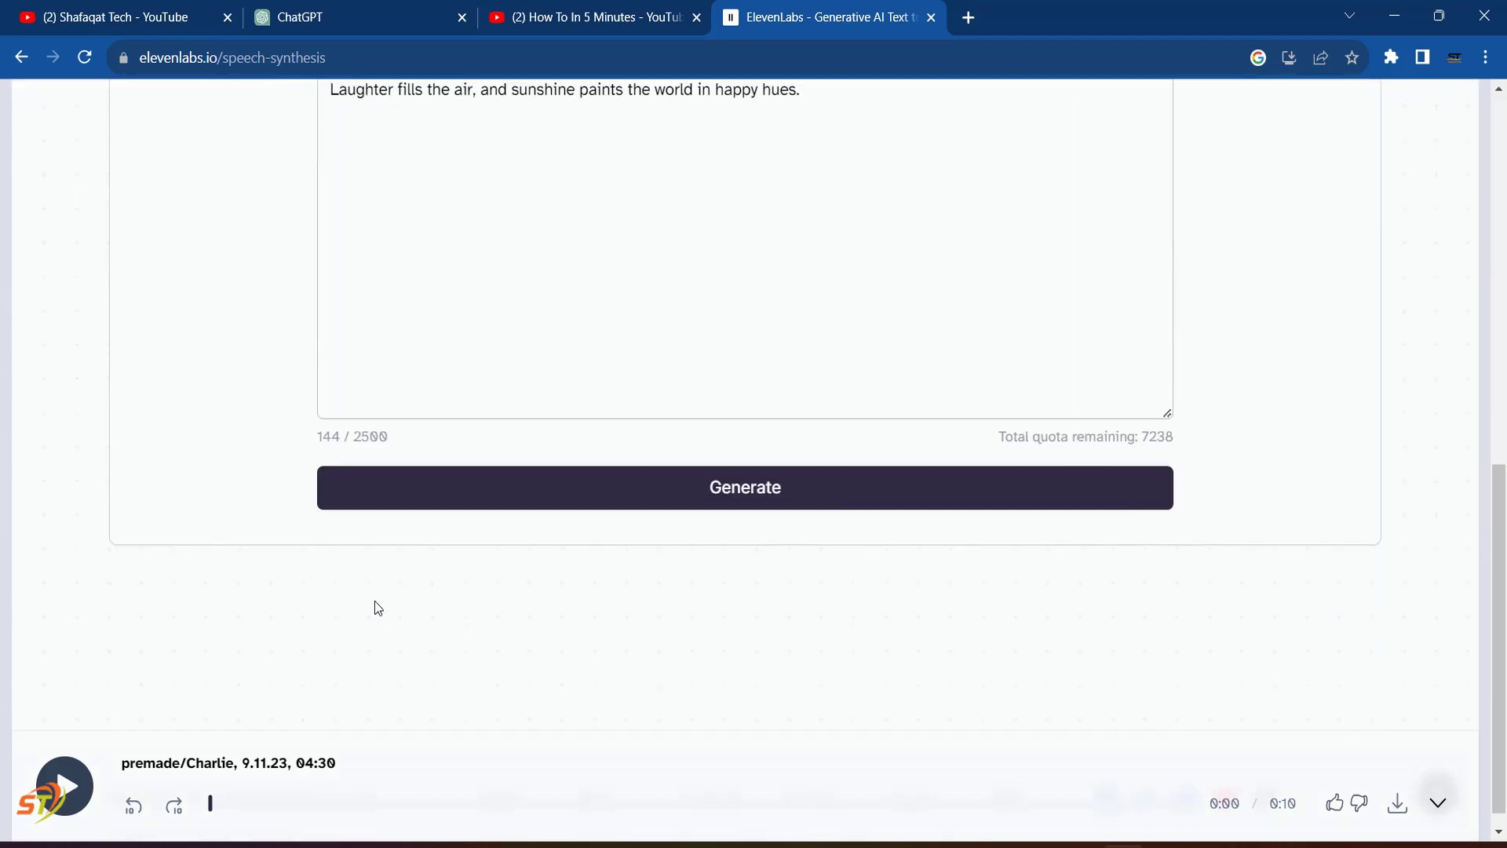
{"action": "left_click", "coordinate": [519, 507]}
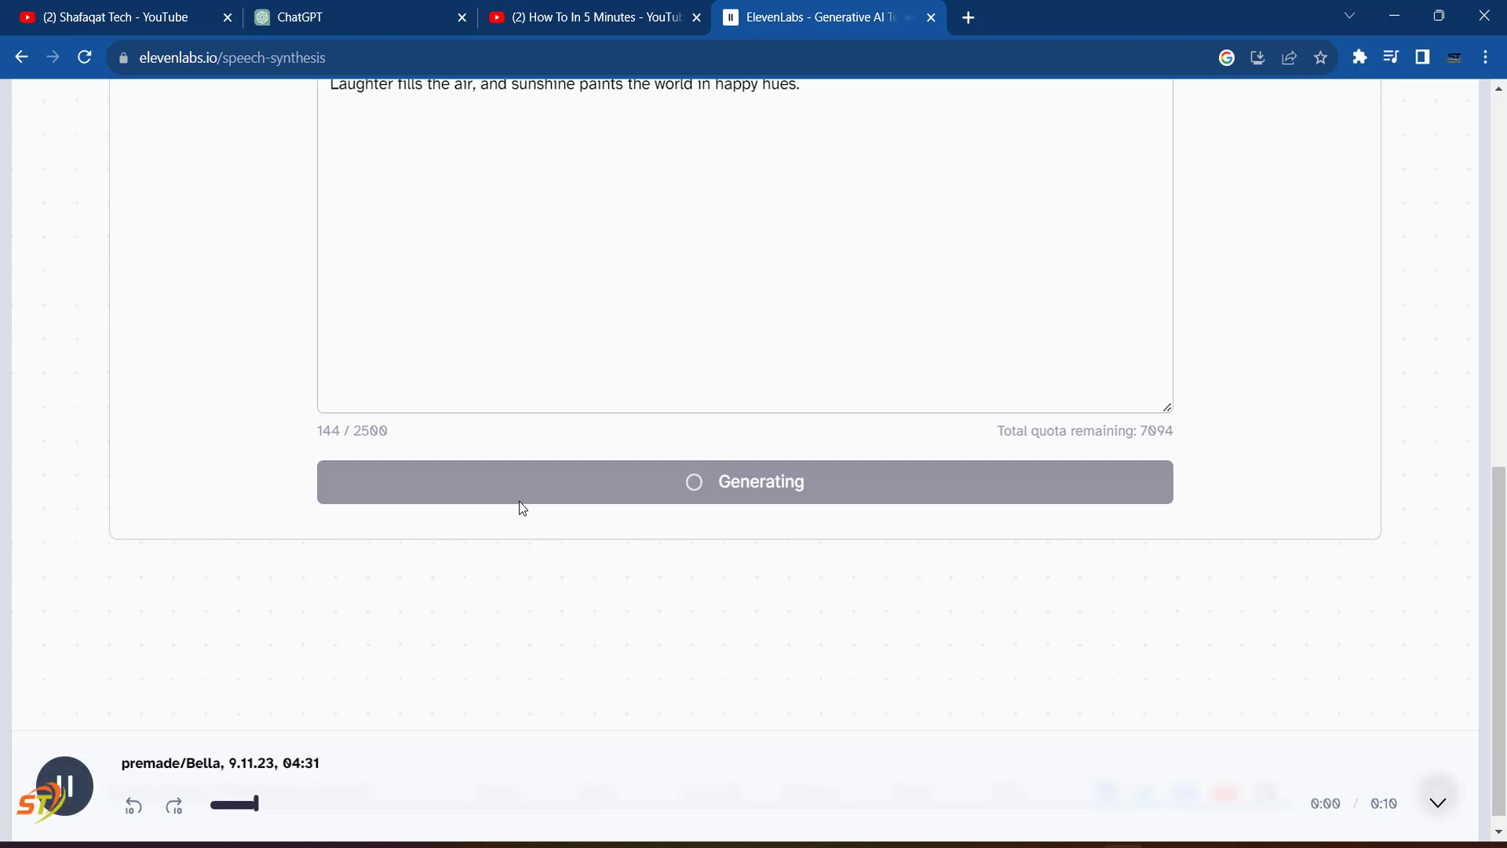
Switch to ChatGPT, send the prompt "write two lines with sad mode" and copy both lines of the reply.
{"action": "scroll", "coordinate": [550, 537], "scroll_direction": "up", "scroll_amount": 3}
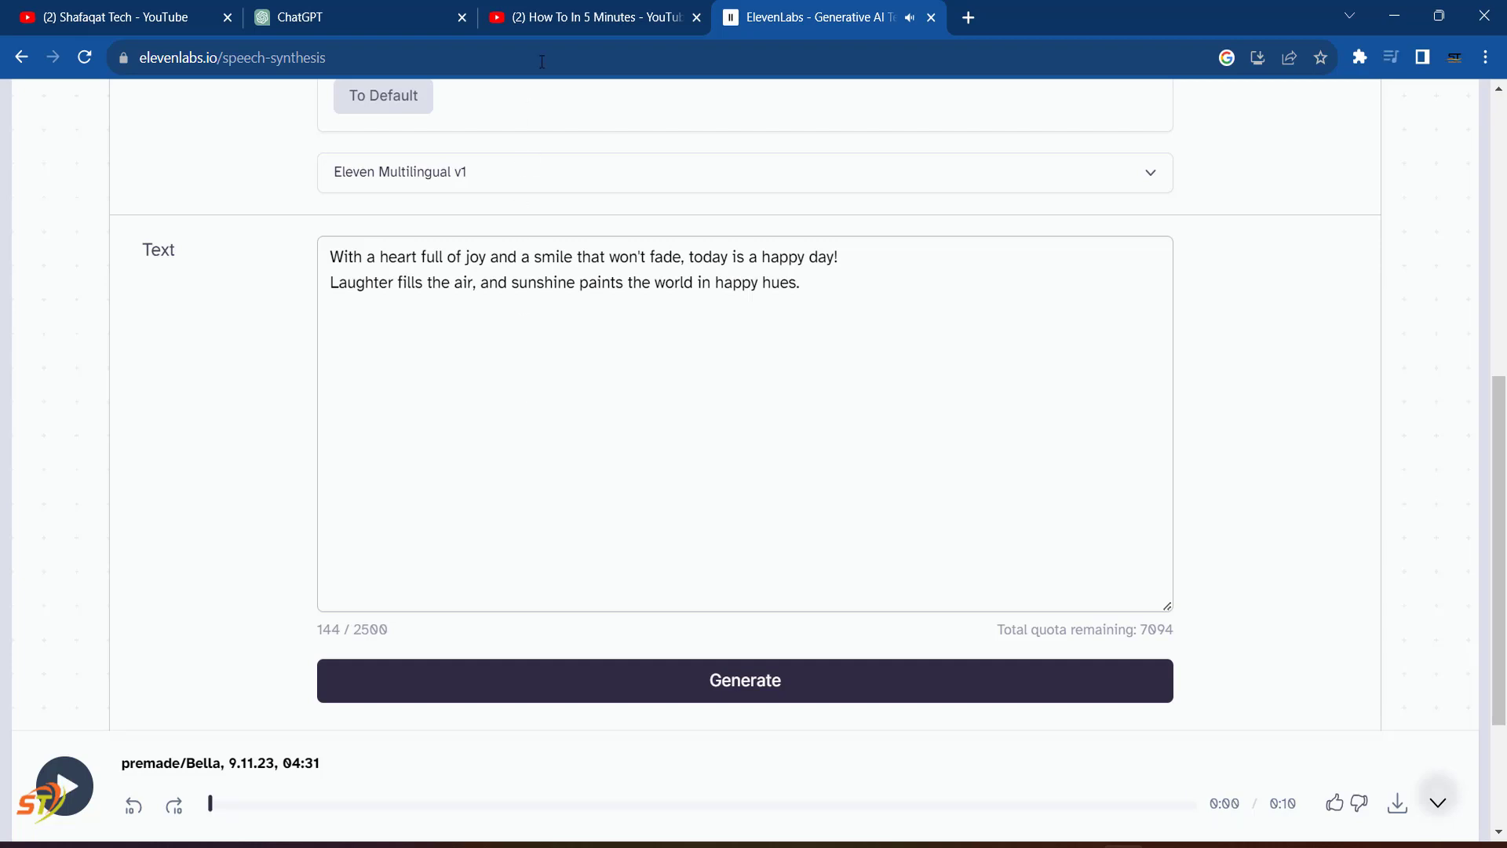
{"action": "mouse_move", "coordinate": [550, 36]}
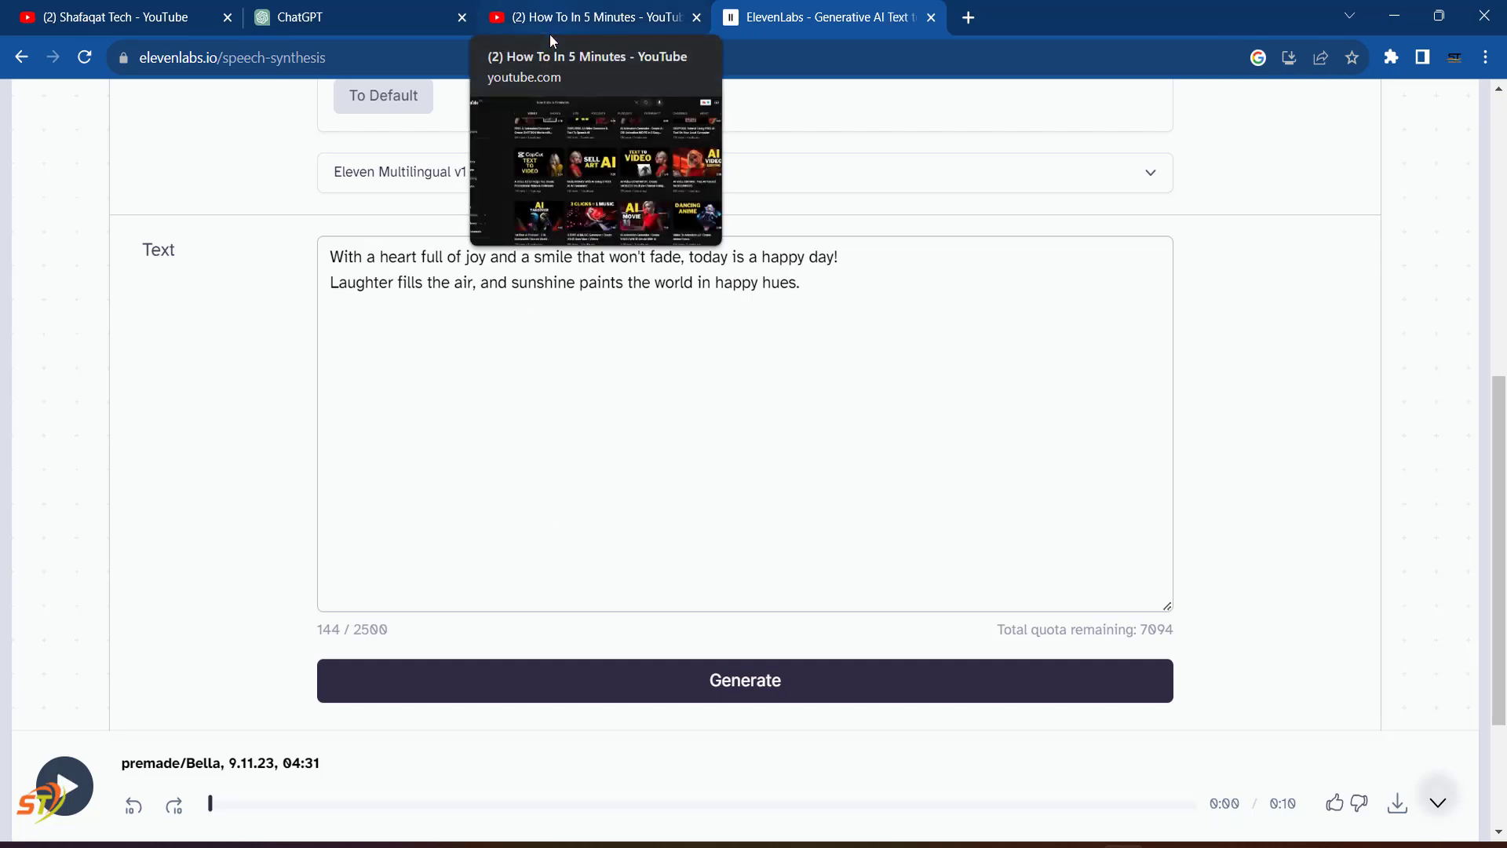
{"action": "left_click", "coordinate": [357, 17]}
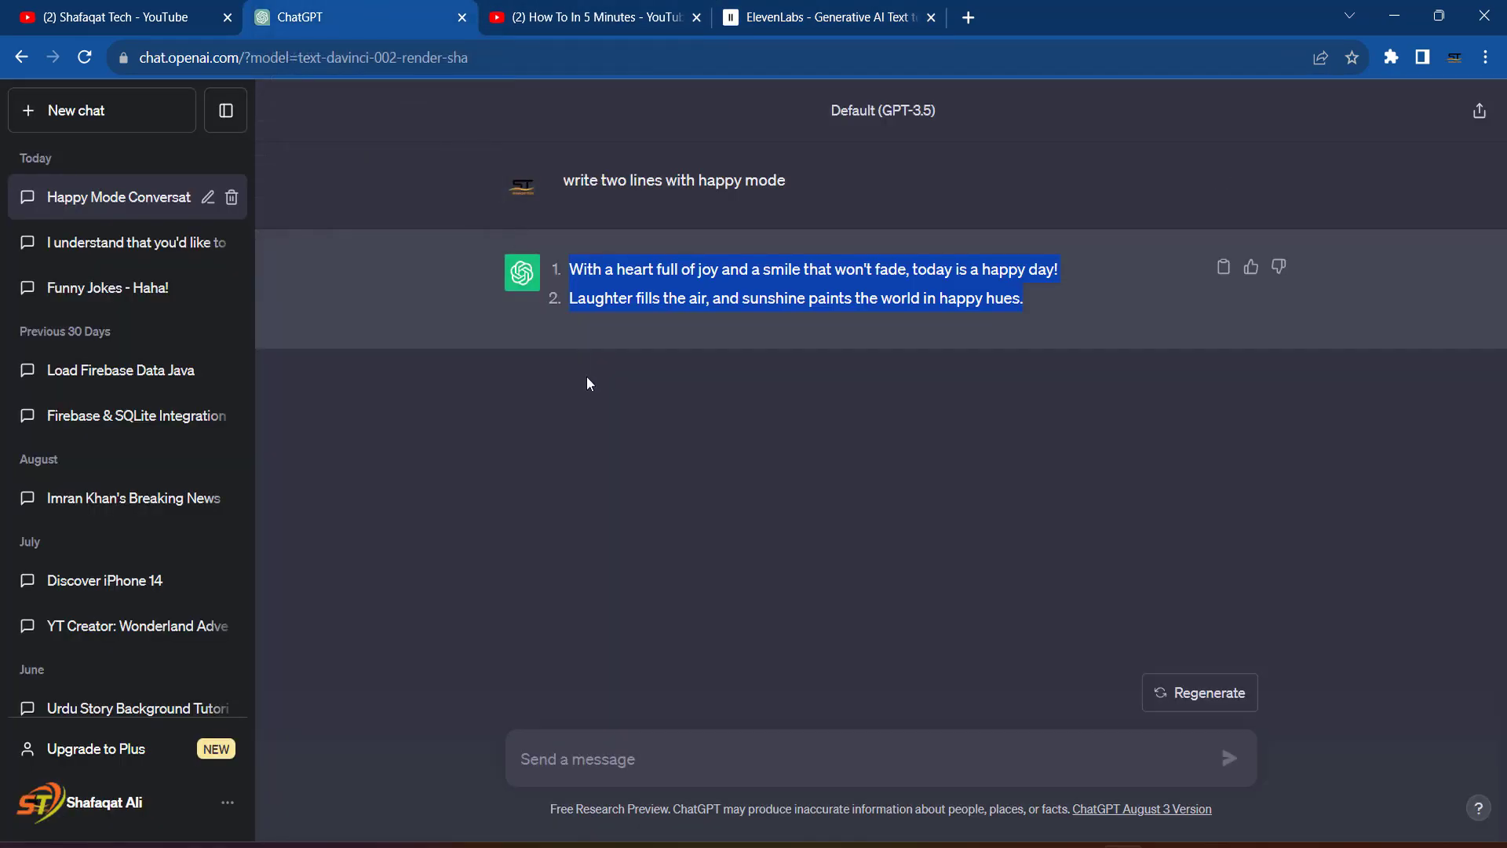
{"action": "left_click", "coordinate": [603, 738]}
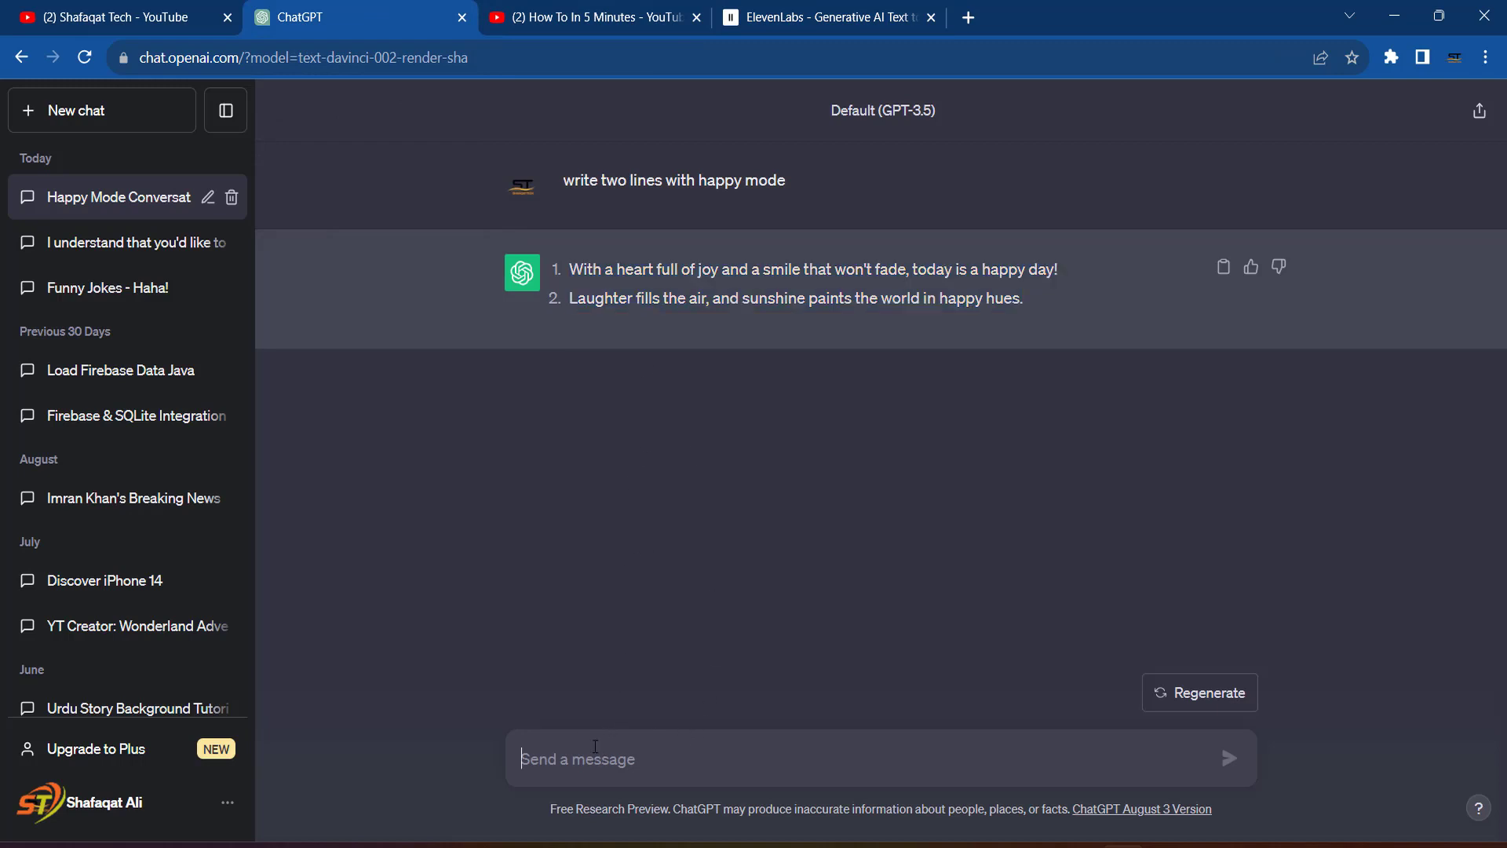
{"action": "type", "text": "write two li"}
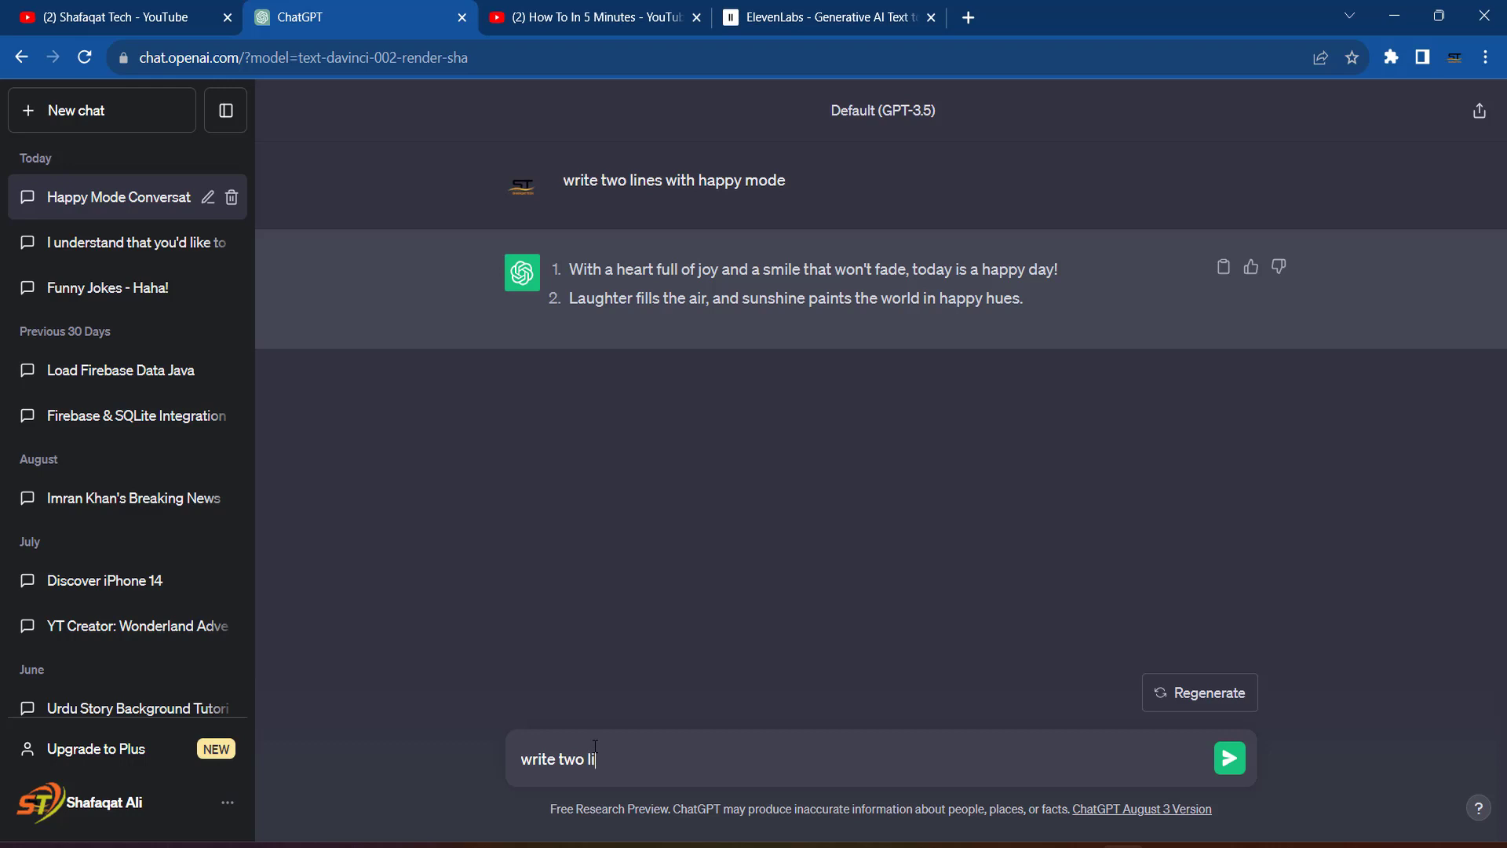
{"action": "type", "text": "nes with sad mode"}
{"action": "key", "text": "Return"}
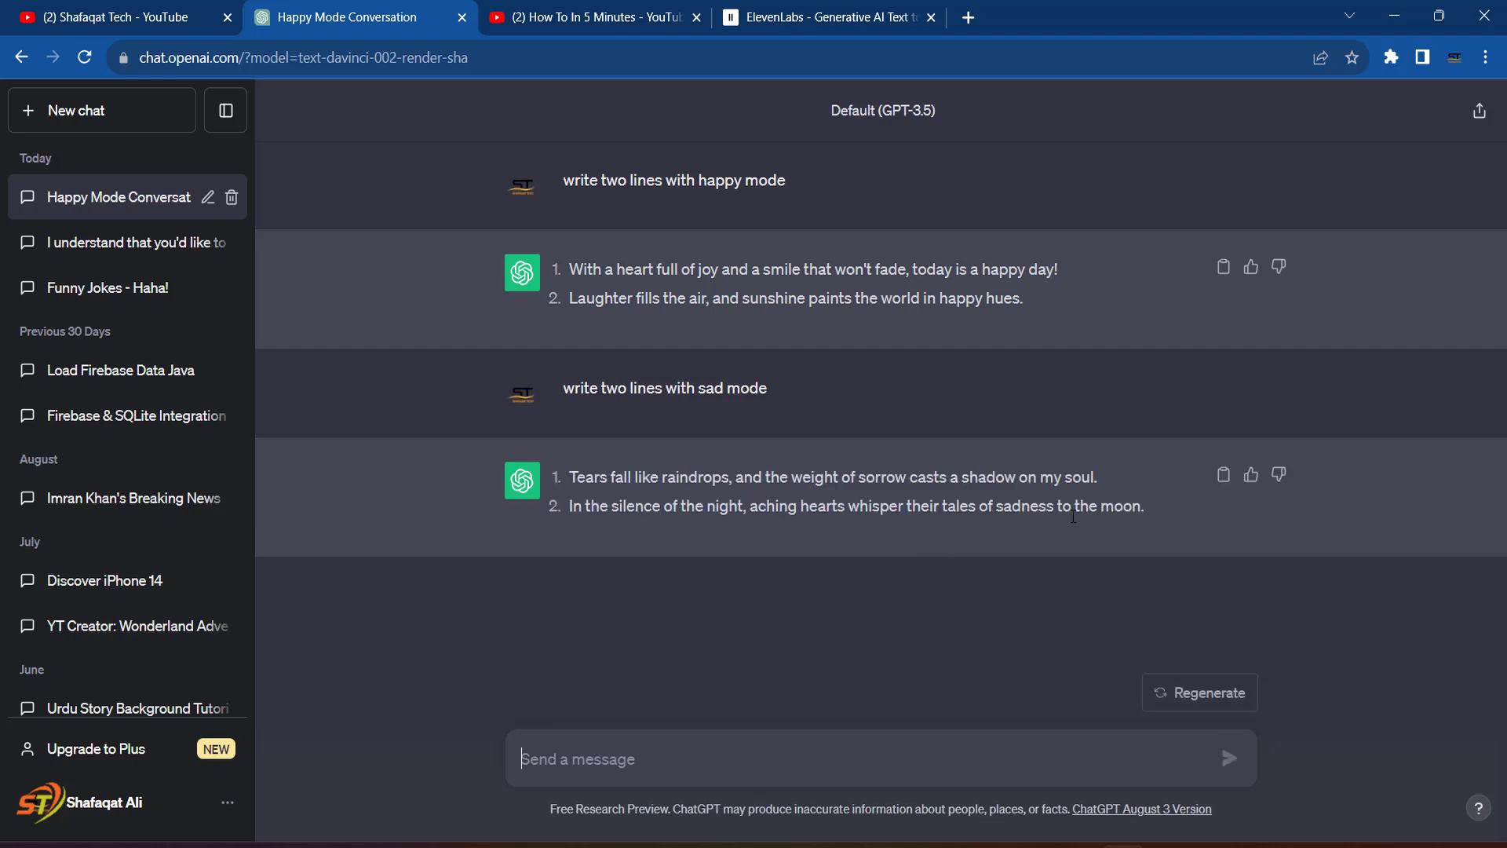
{"action": "left_click_drag", "start_coordinate": [1145, 509], "coordinate": [563, 488]}
{"action": "key", "text": "ctrl+c"}
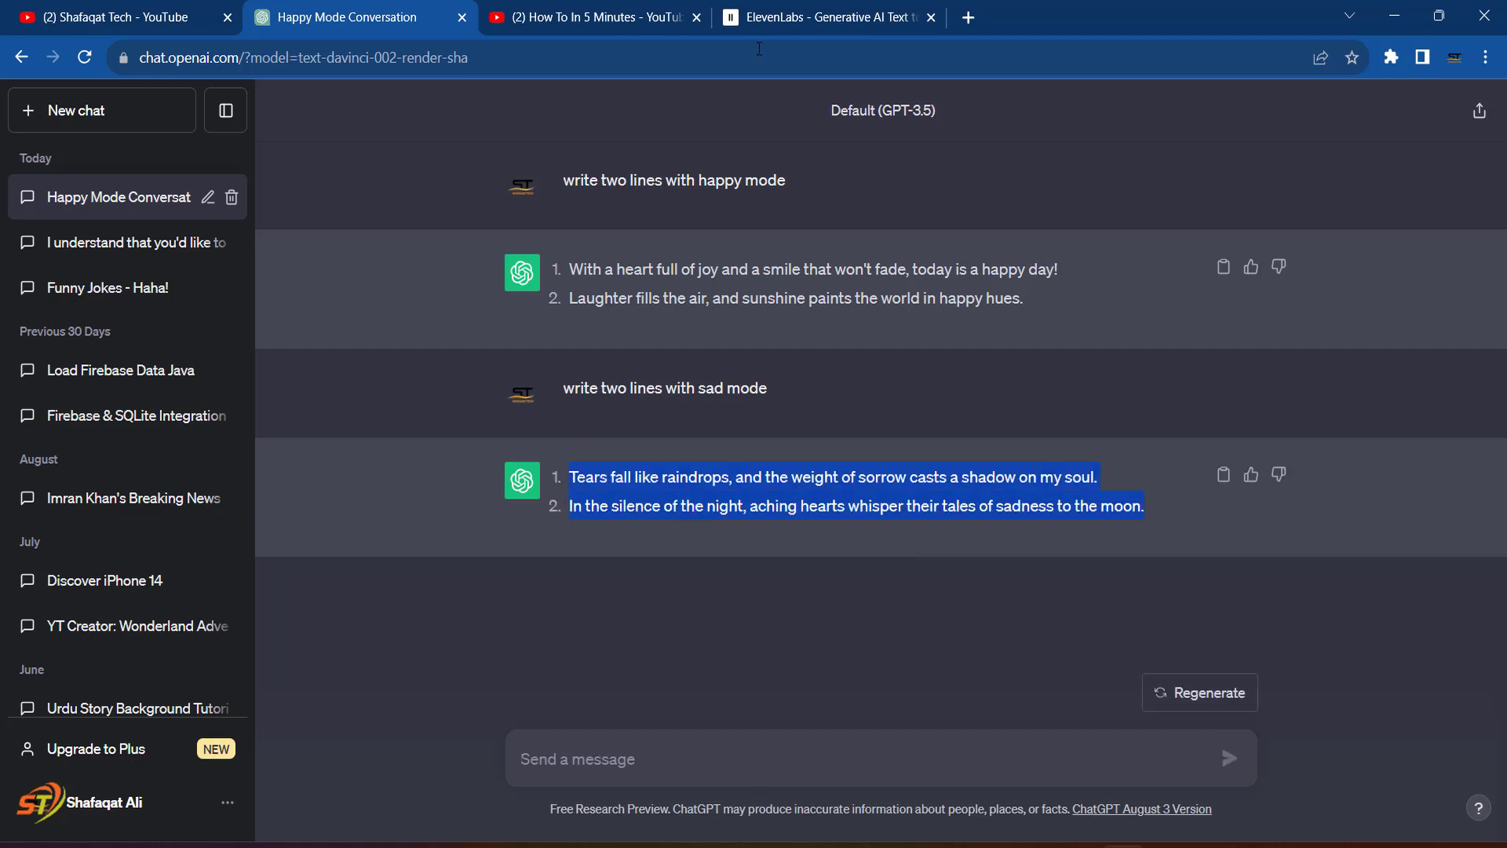
Switch back to ElevenLabs, replace the text with the two sad lines and generate the speech.
{"action": "left_click", "coordinate": [821, 16]}
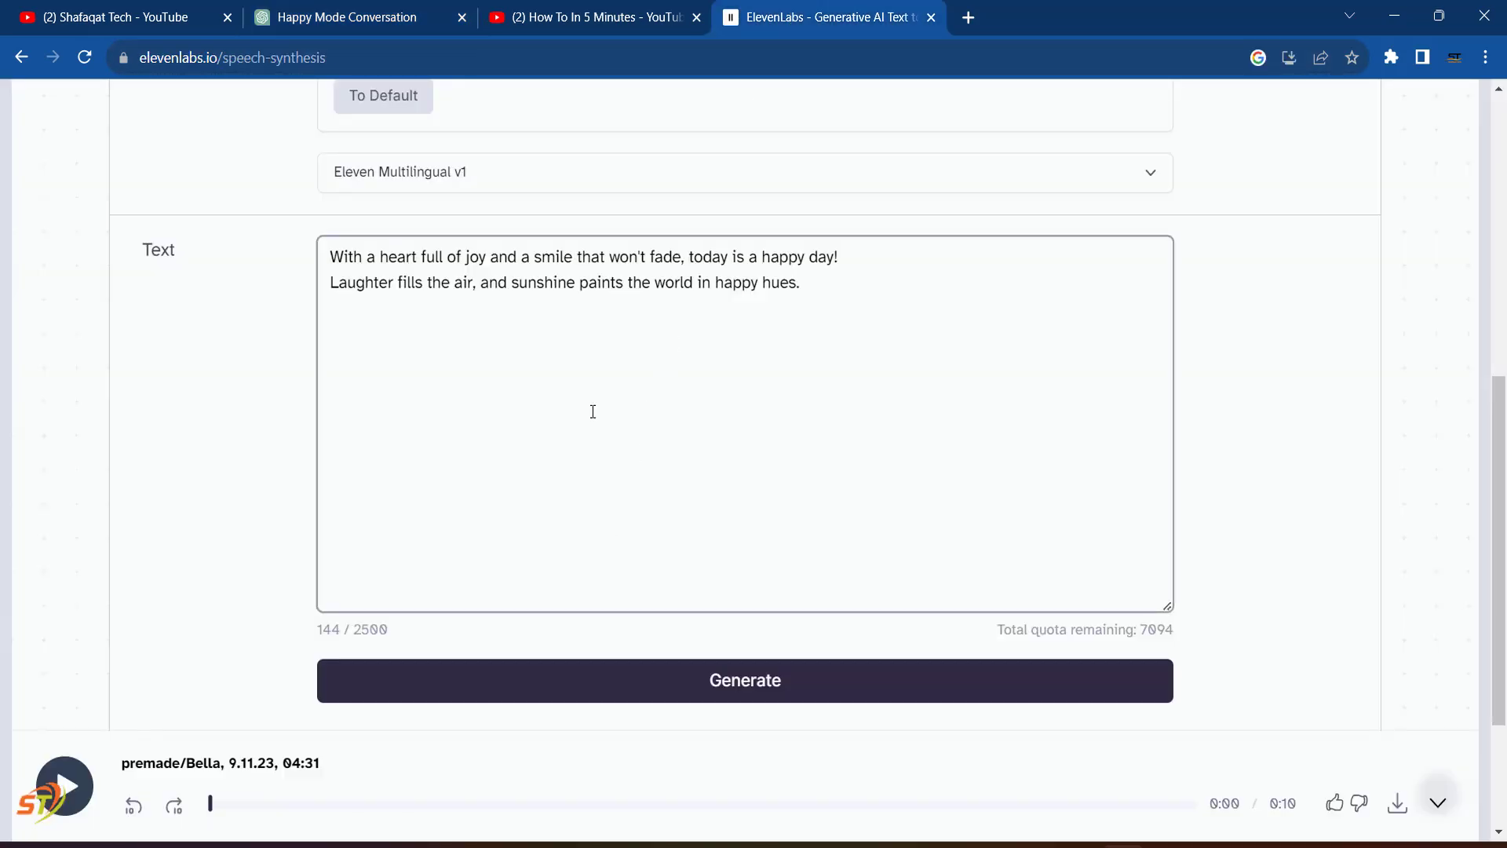
{"action": "key", "text": "ctrl+a"}
{"action": "key", "text": "ctrl+v"}
{"action": "scroll", "coordinate": [743, 311], "scroll_direction": "up", "scroll_amount": 3}
{"action": "scroll", "coordinate": [741, 309], "scroll_direction": "down", "scroll_amount": 2}
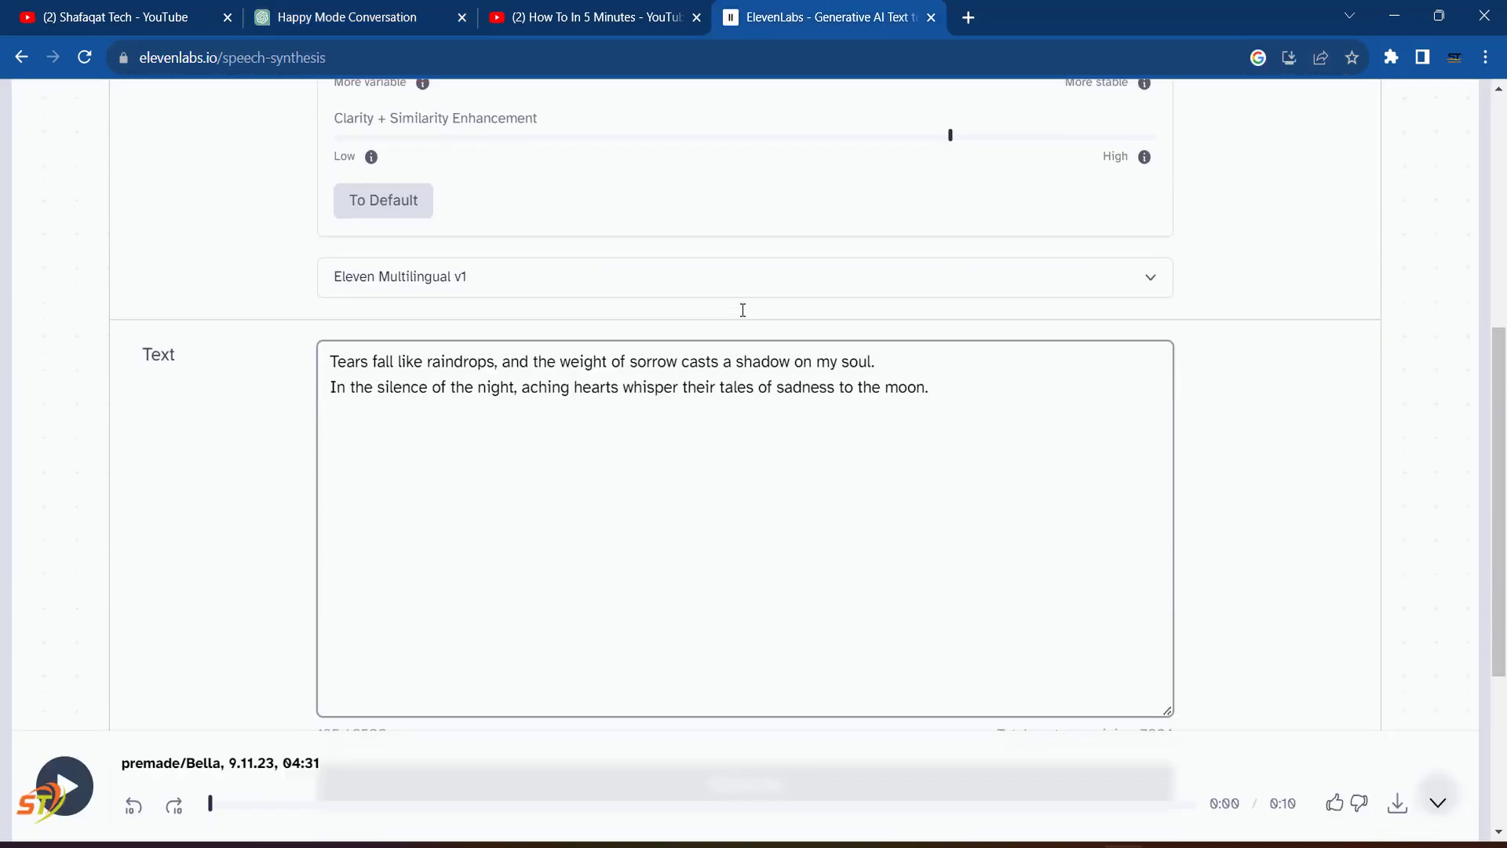
{"action": "scroll", "coordinate": [691, 711], "scroll_direction": "down", "scroll_amount": 1}
{"action": "scroll", "coordinate": [704, 675], "scroll_direction": "down", "scroll_amount": 1}
{"action": "left_click", "coordinate": [701, 673]}
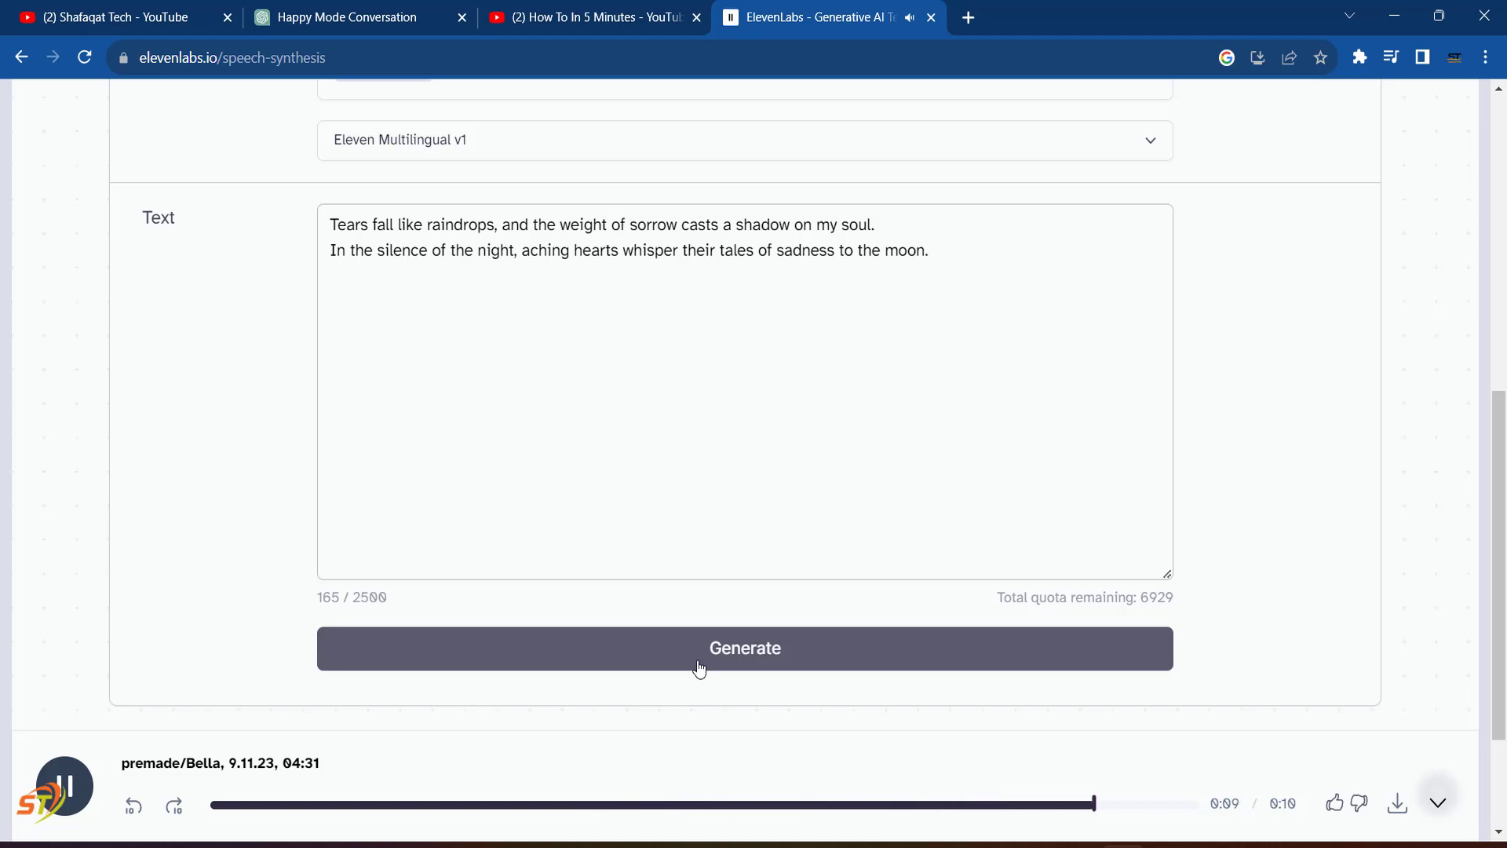
Change the voice to Clyde and generate the speech again from the two sad lines.
{"action": "scroll", "coordinate": [893, 453], "scroll_direction": "up", "scroll_amount": 4}
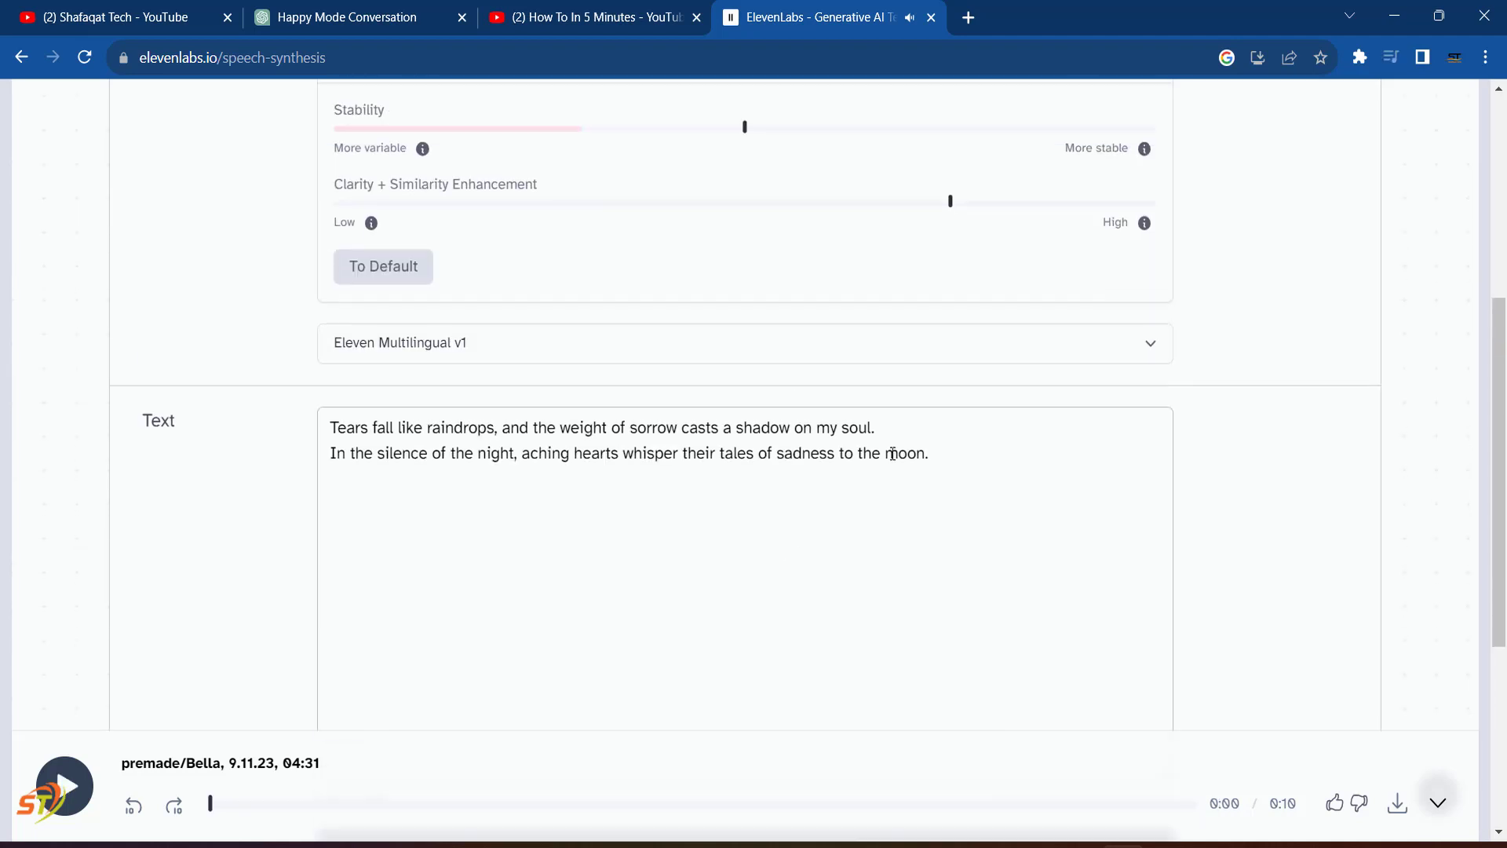
{"action": "scroll", "coordinate": [893, 453], "scroll_direction": "up", "scroll_amount": 4}
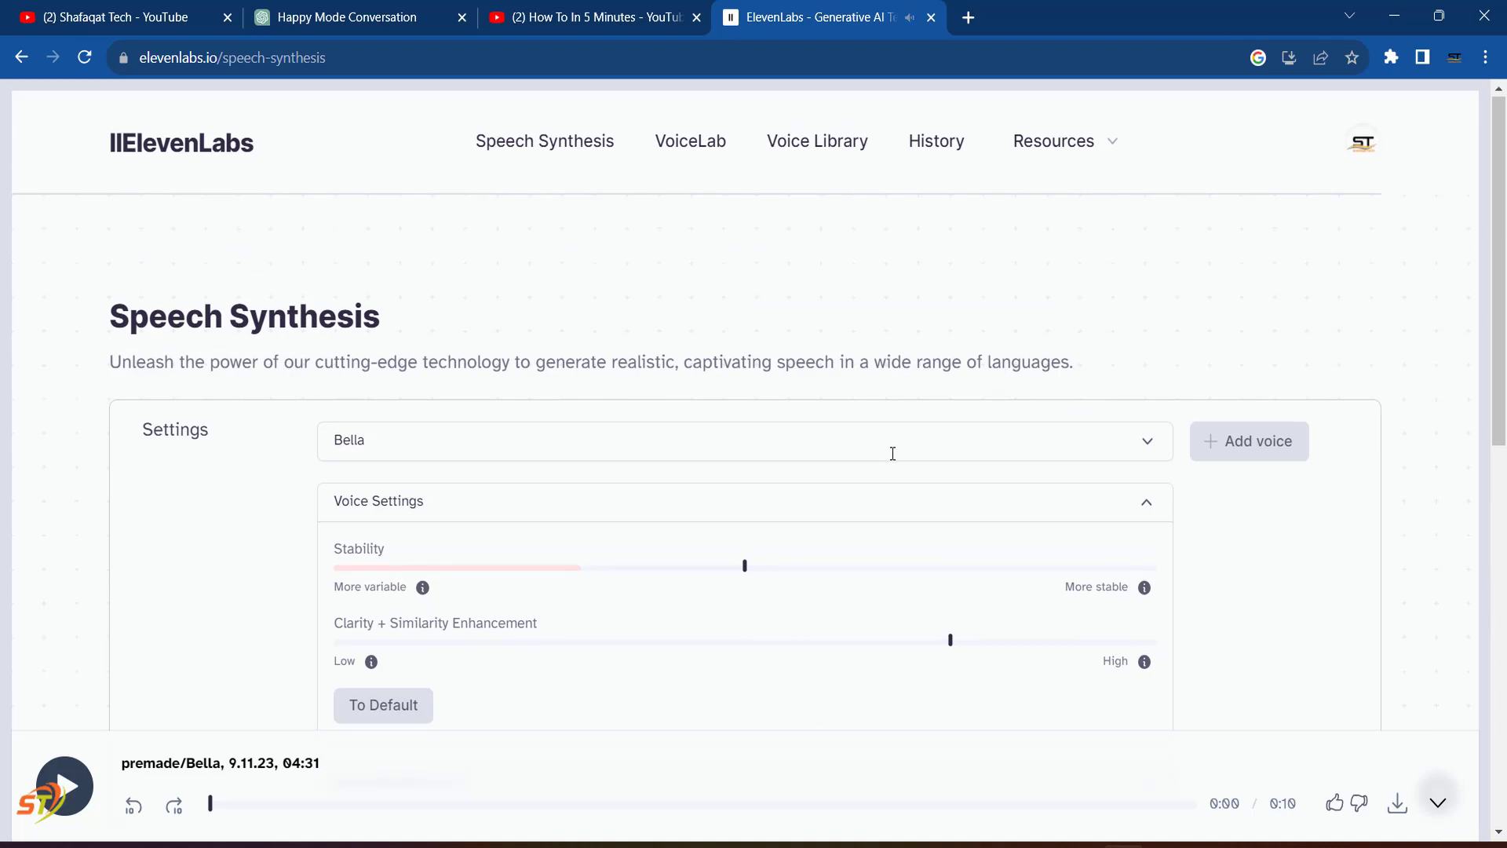
{"action": "scroll", "coordinate": [893, 453], "scroll_direction": "down", "scroll_amount": 4}
{"action": "scroll", "coordinate": [498, 157], "scroll_direction": "up", "scroll_amount": 1}
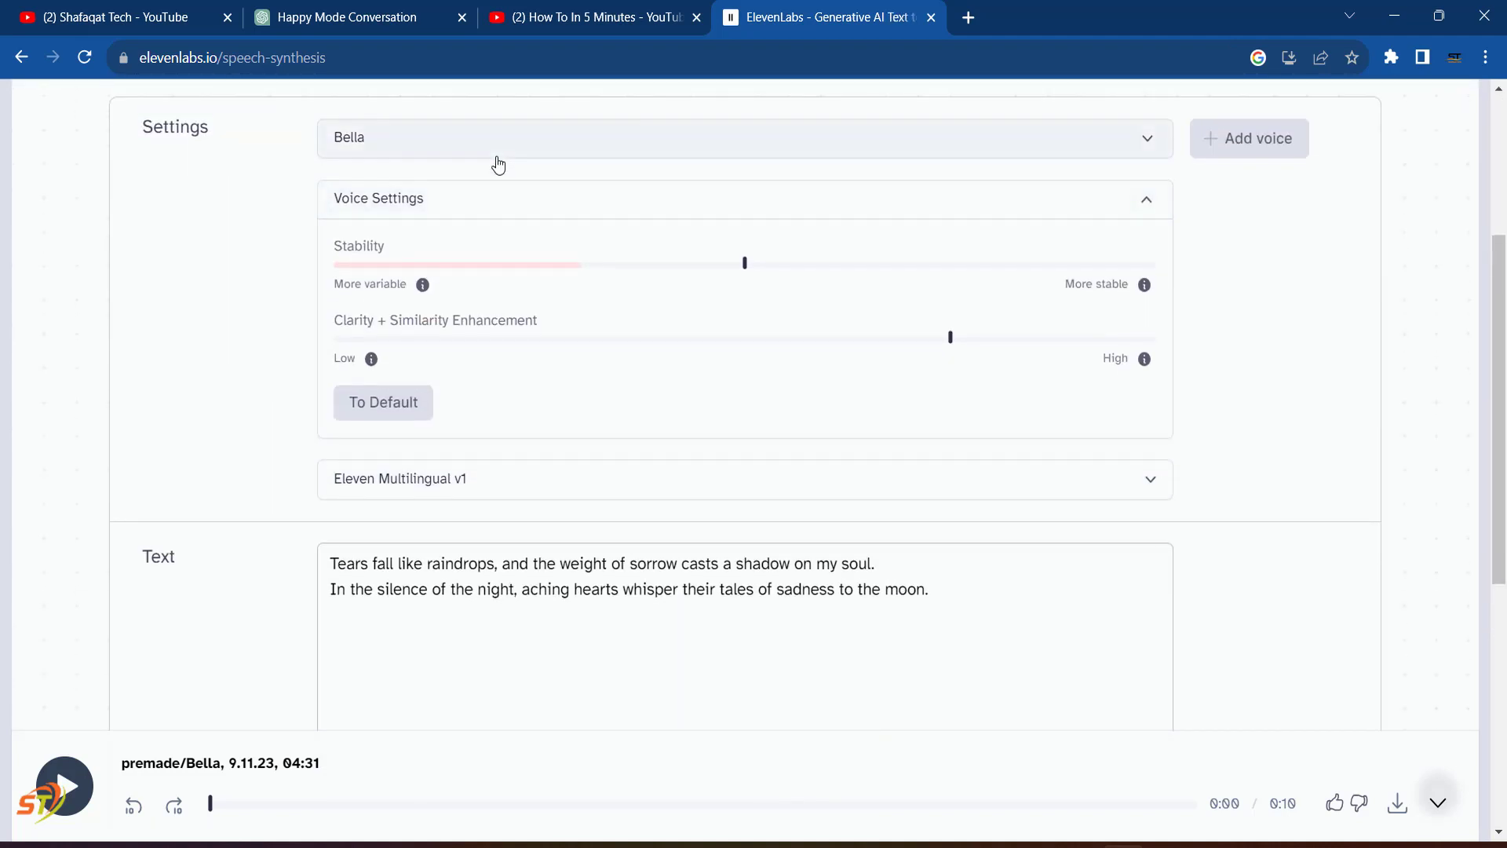
{"action": "left_click", "coordinate": [491, 156]}
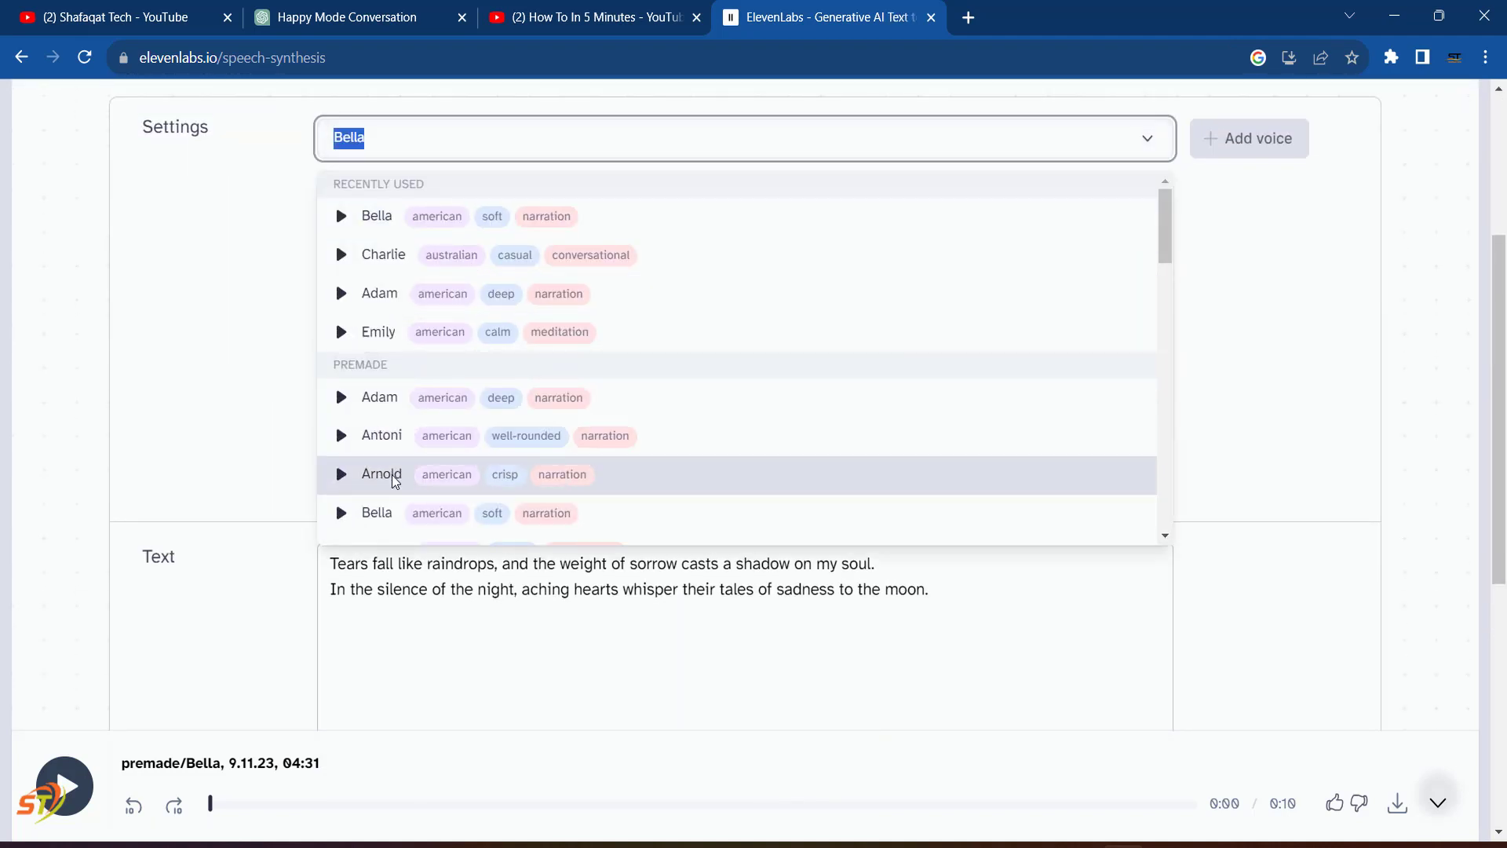
{"action": "scroll", "coordinate": [385, 510], "scroll_direction": "down", "scroll_amount": 3}
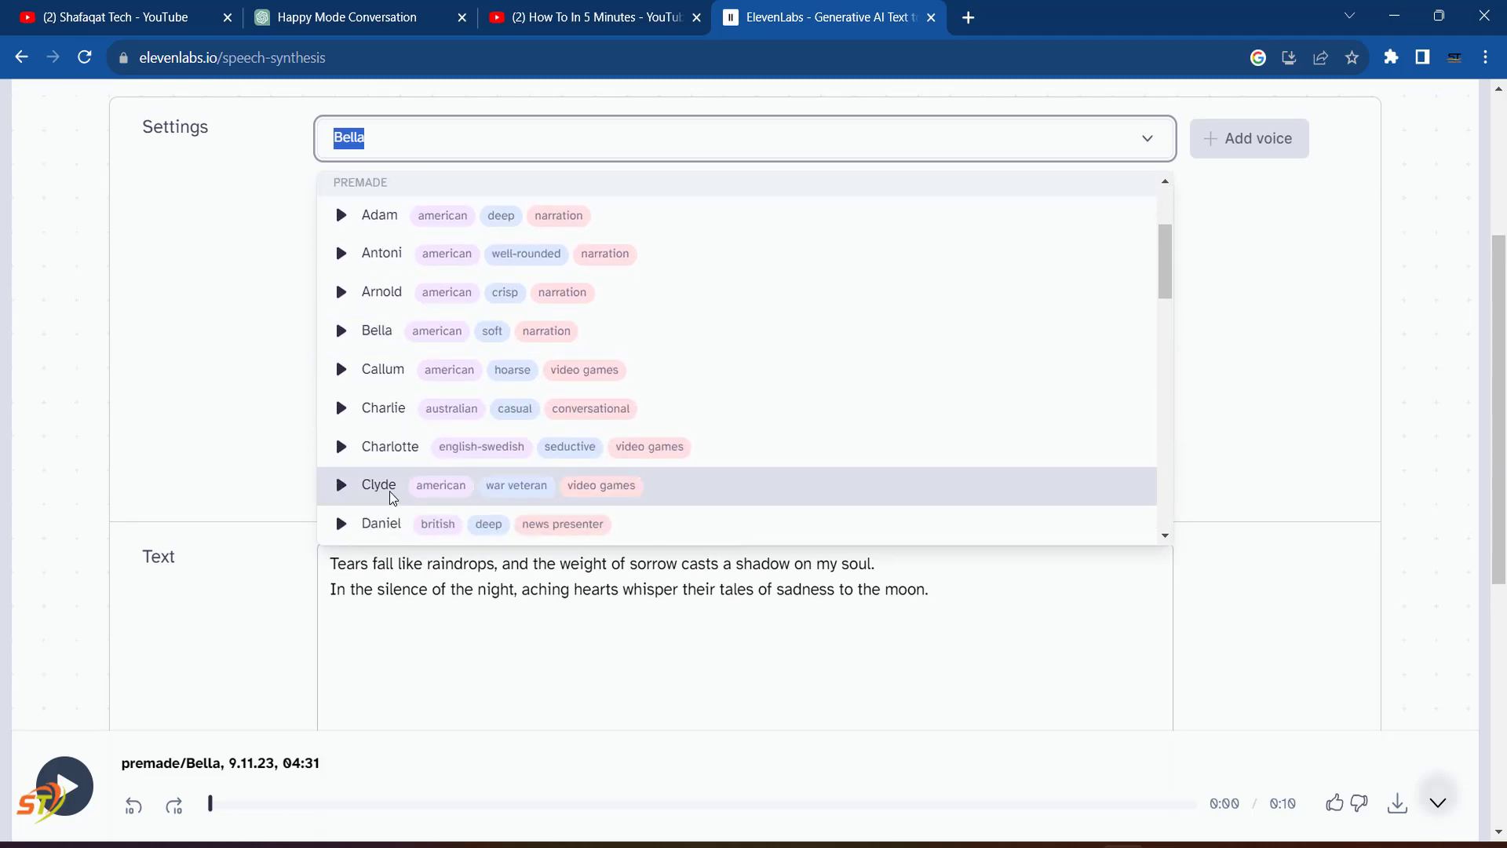
{"action": "left_click", "coordinate": [391, 495]}
{"action": "scroll", "coordinate": [389, 497], "scroll_direction": "down", "scroll_amount": 6}
{"action": "left_click", "coordinate": [533, 479]}
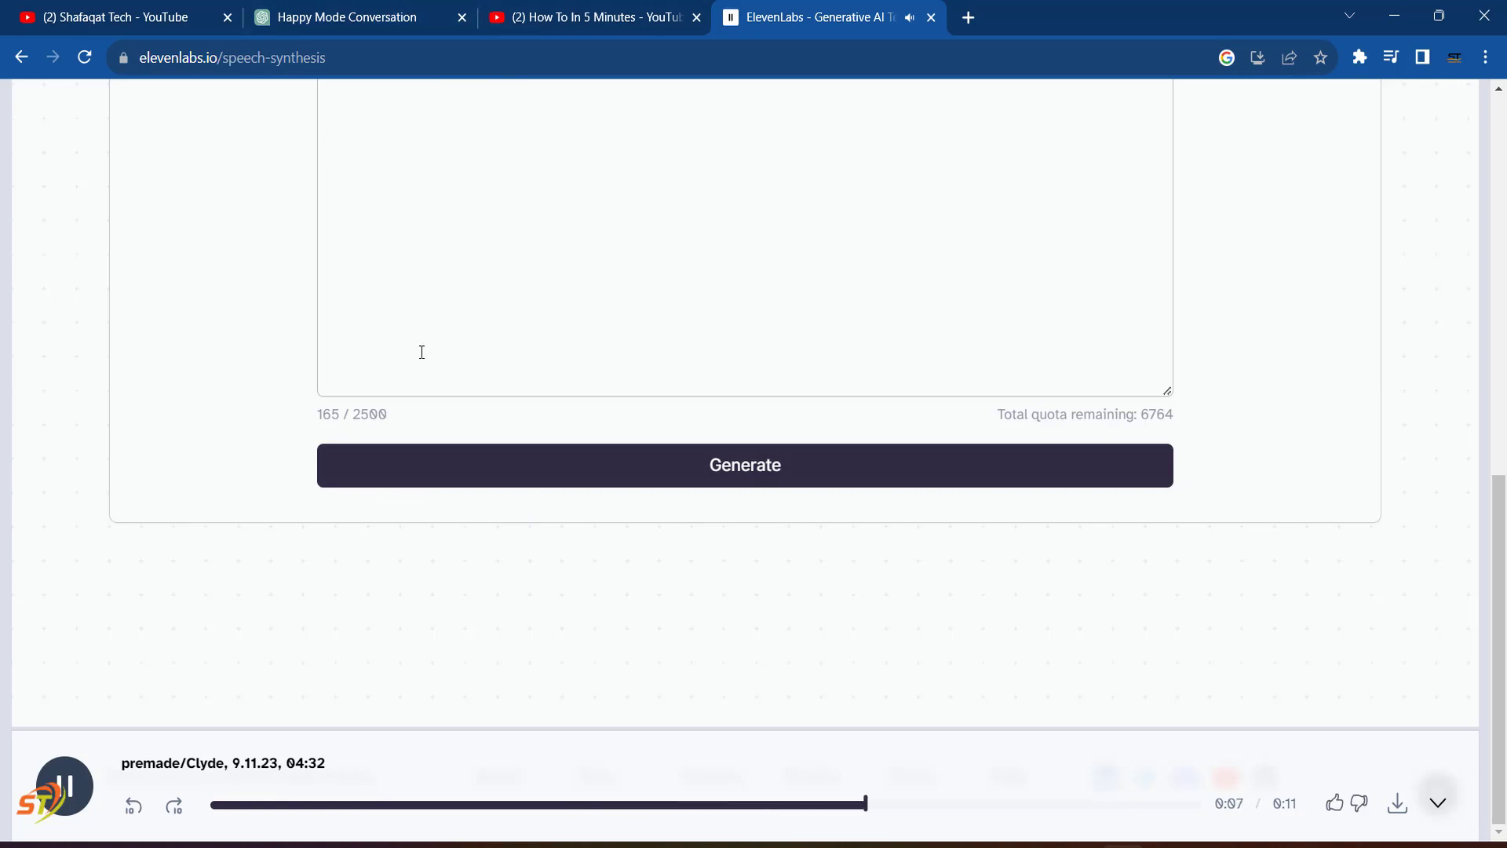
Switch to ChatGPT, send the prompt "write two lines in urdu" and copy the reply.
{"action": "left_click", "coordinate": [355, 18]}
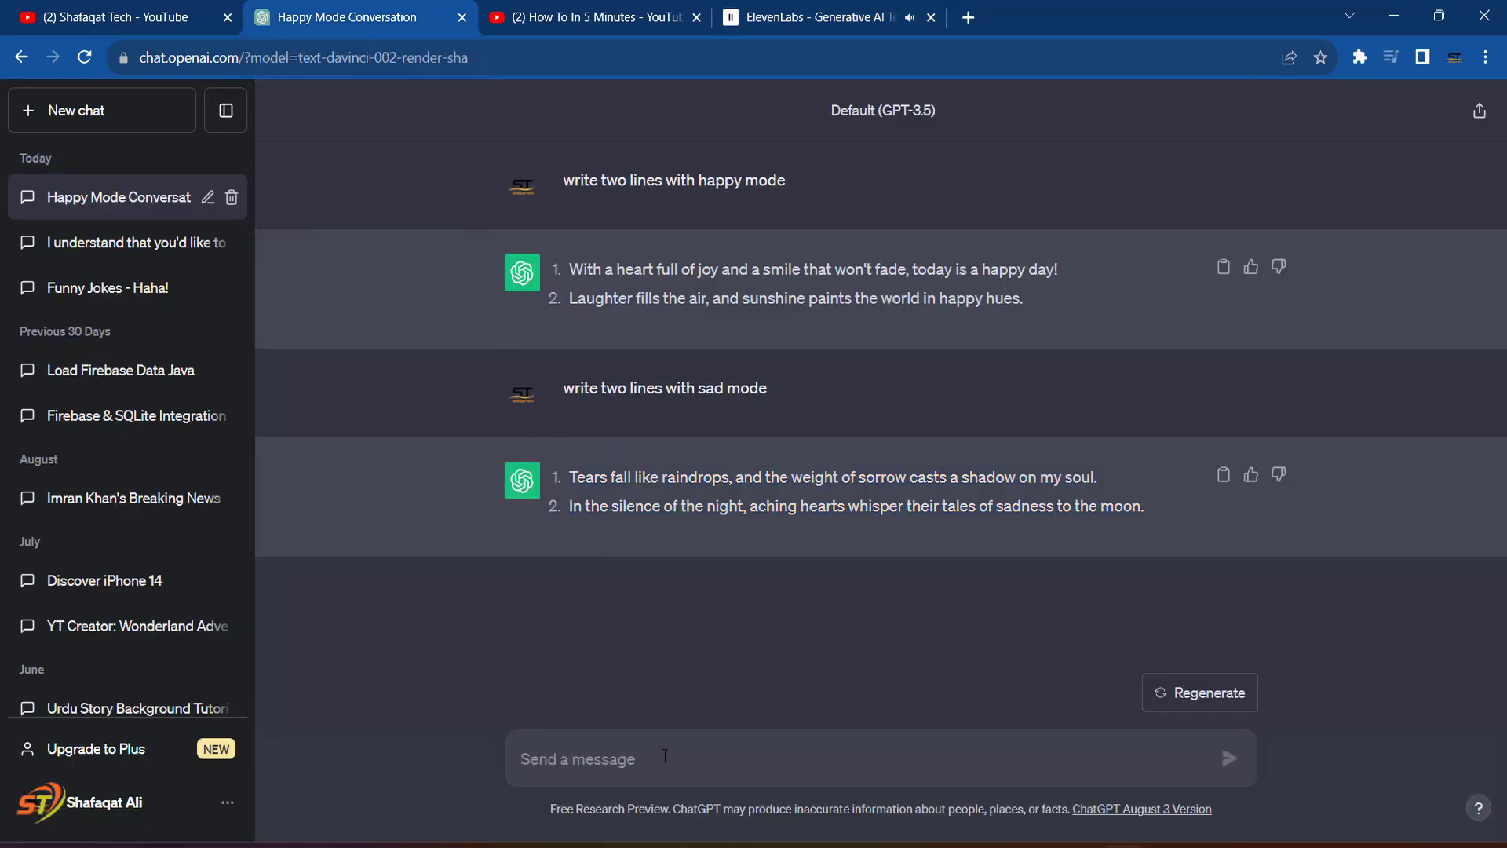
{"action": "type", "text": "write two lines in urdu"}
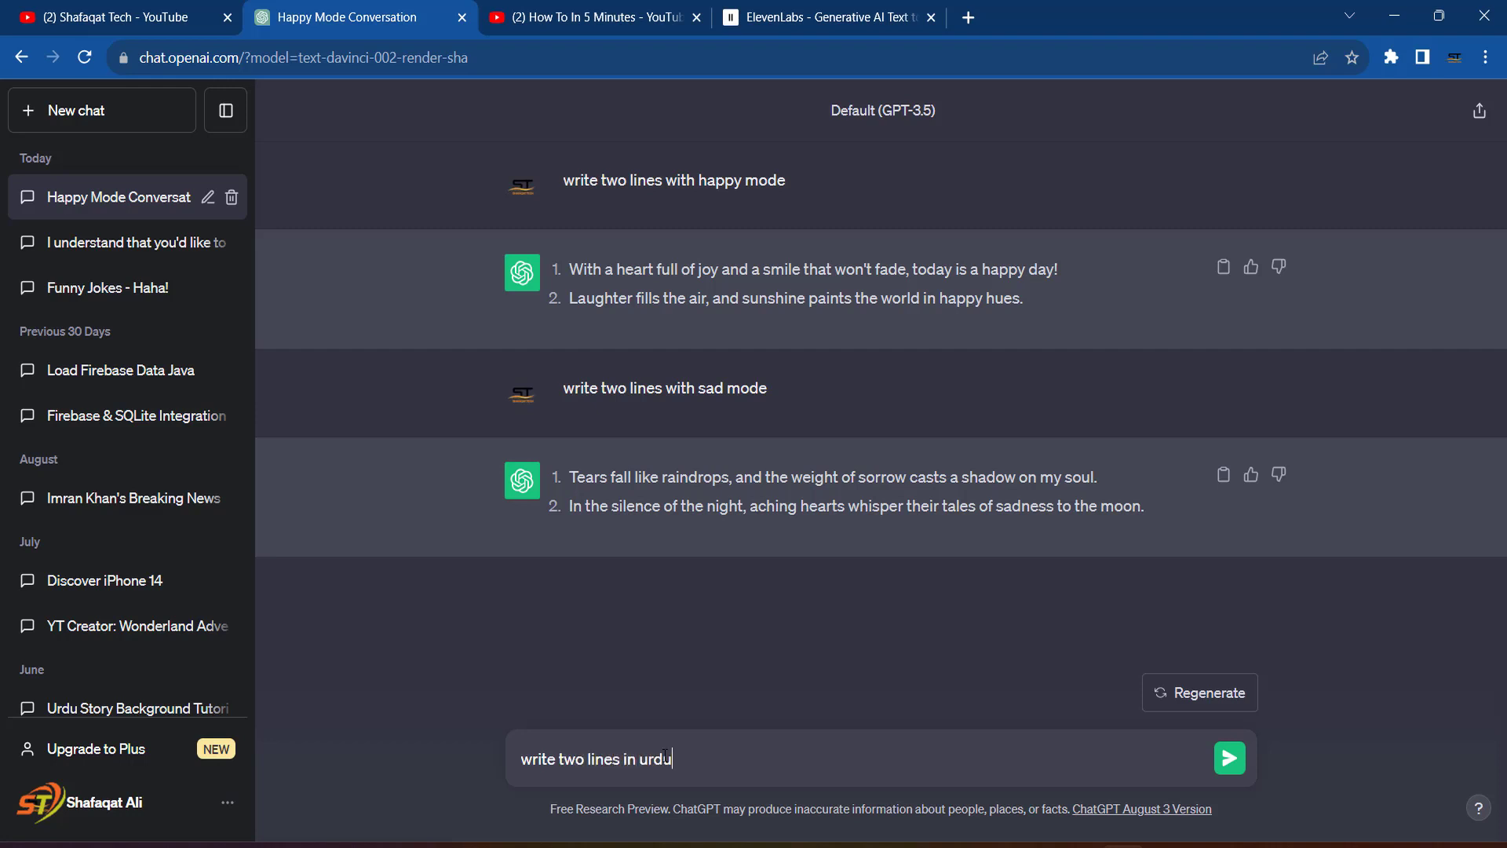
{"action": "key", "text": "Return"}
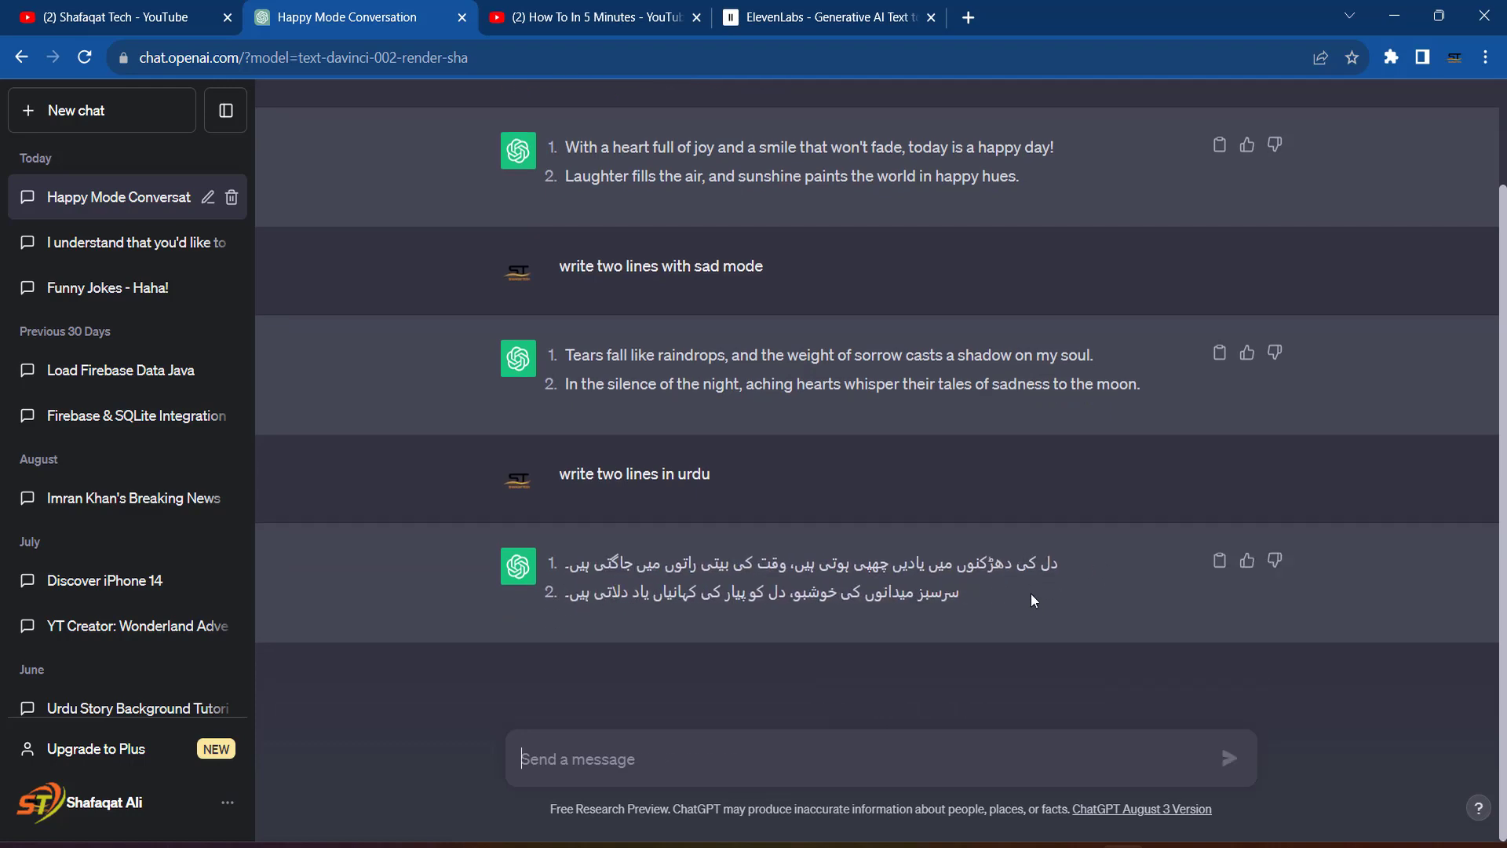
{"action": "left_click", "coordinate": [1220, 560]}
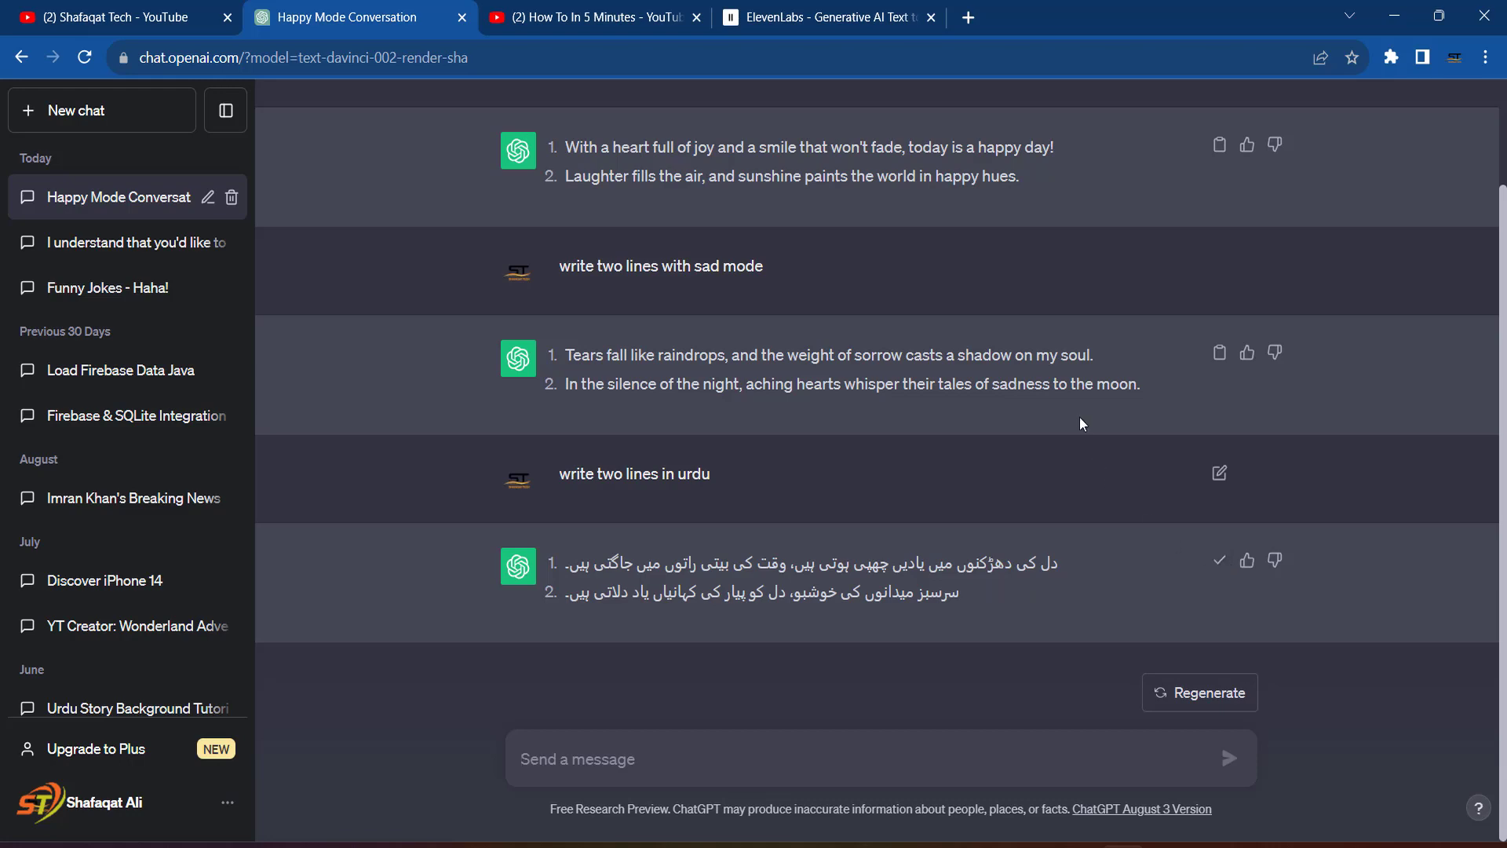
Return to ElevenLabs, replace the text with the copied Urdu lines and generate the speech.
{"action": "left_click", "coordinate": [854, 17]}
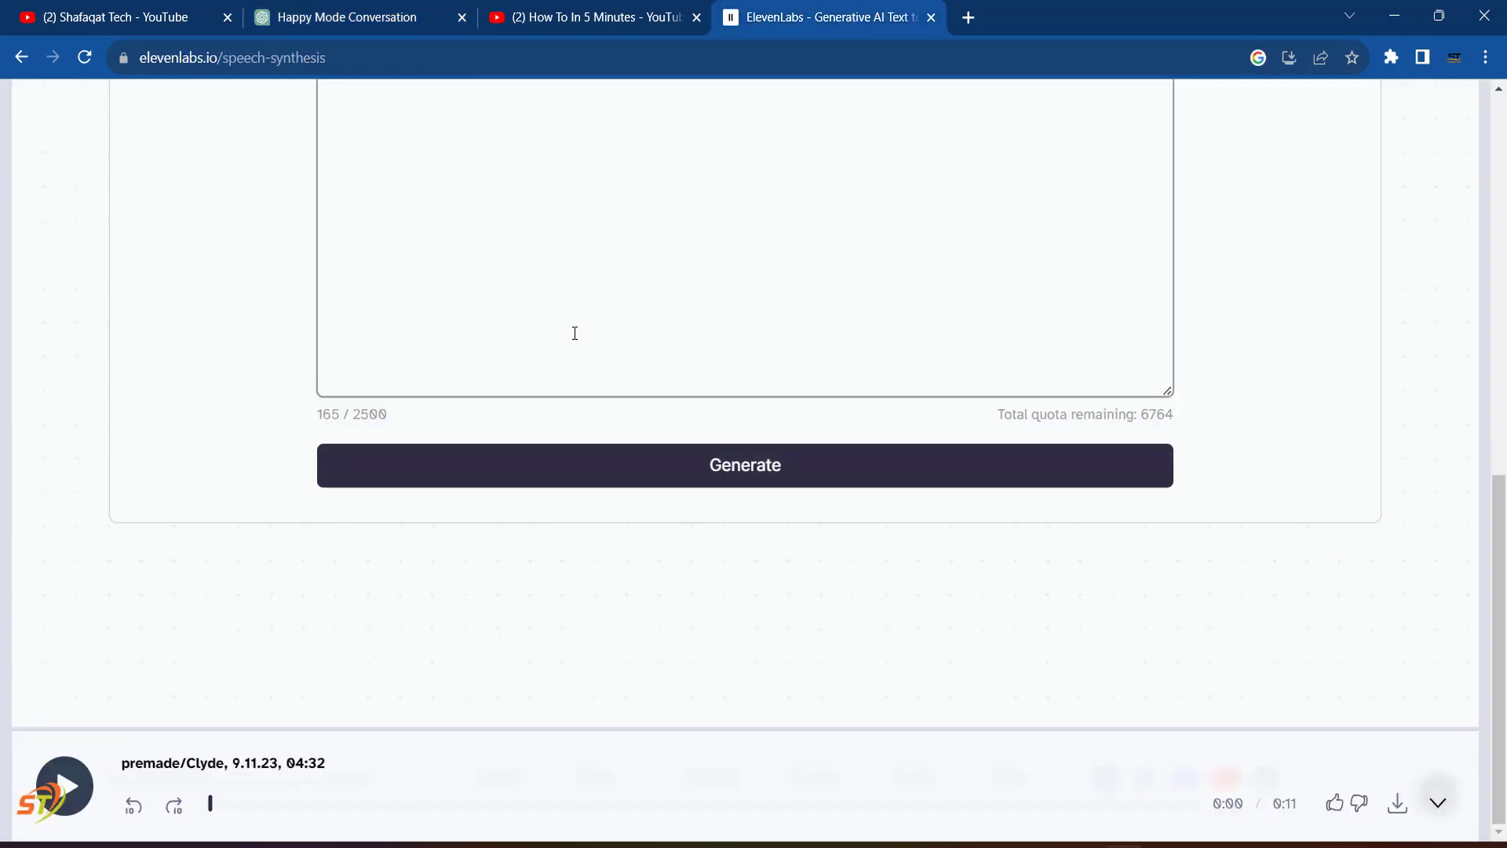
{"action": "scroll", "coordinate": [575, 333], "scroll_direction": "up", "scroll_amount": 3}
{"action": "key", "text": "ctrl+a"}
{"action": "key", "text": "ctrl+v"}
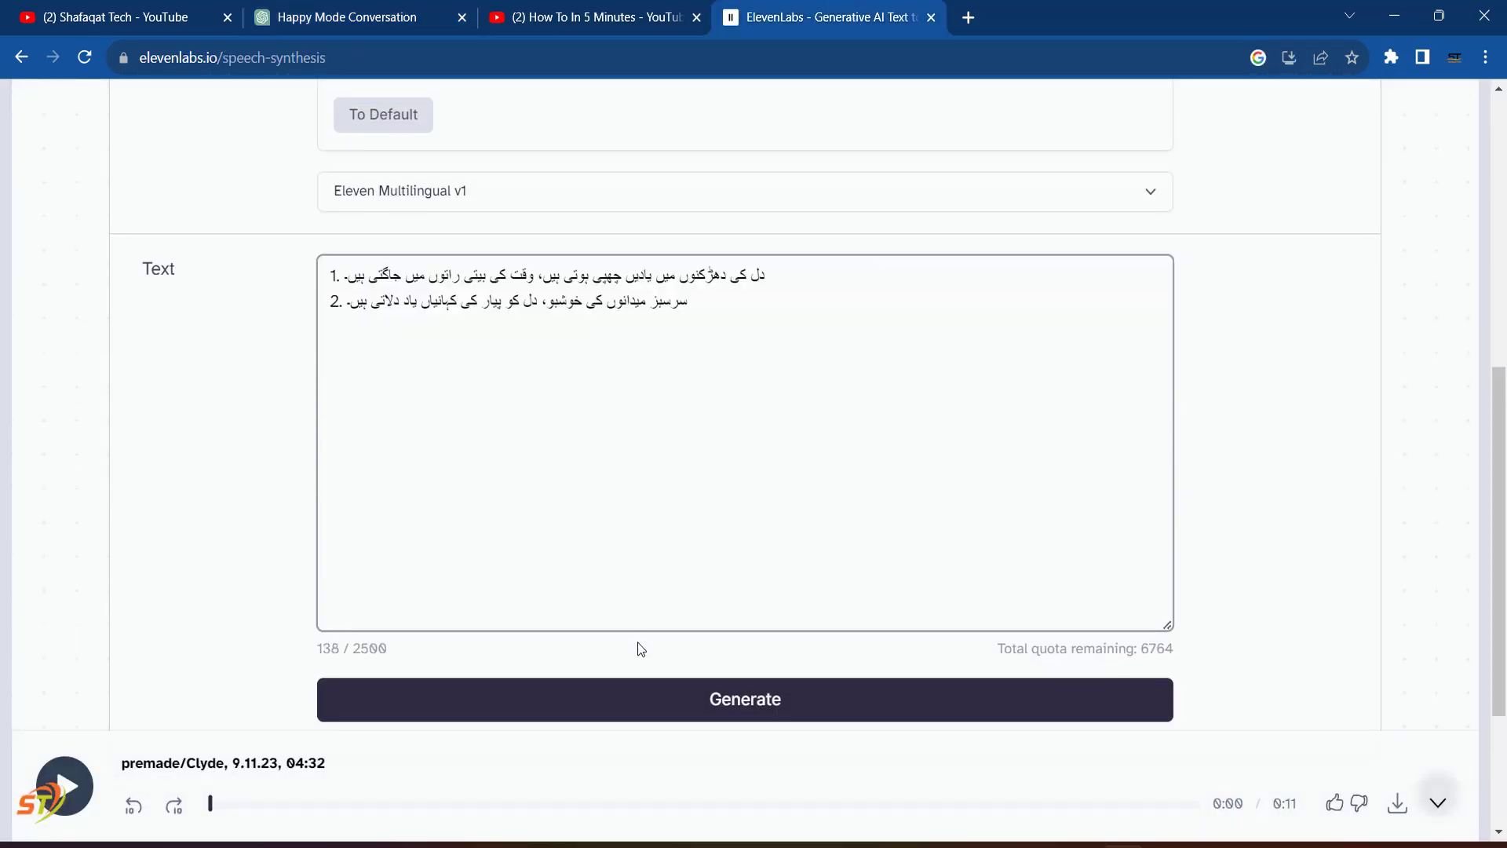
{"action": "left_click", "coordinate": [662, 701]}
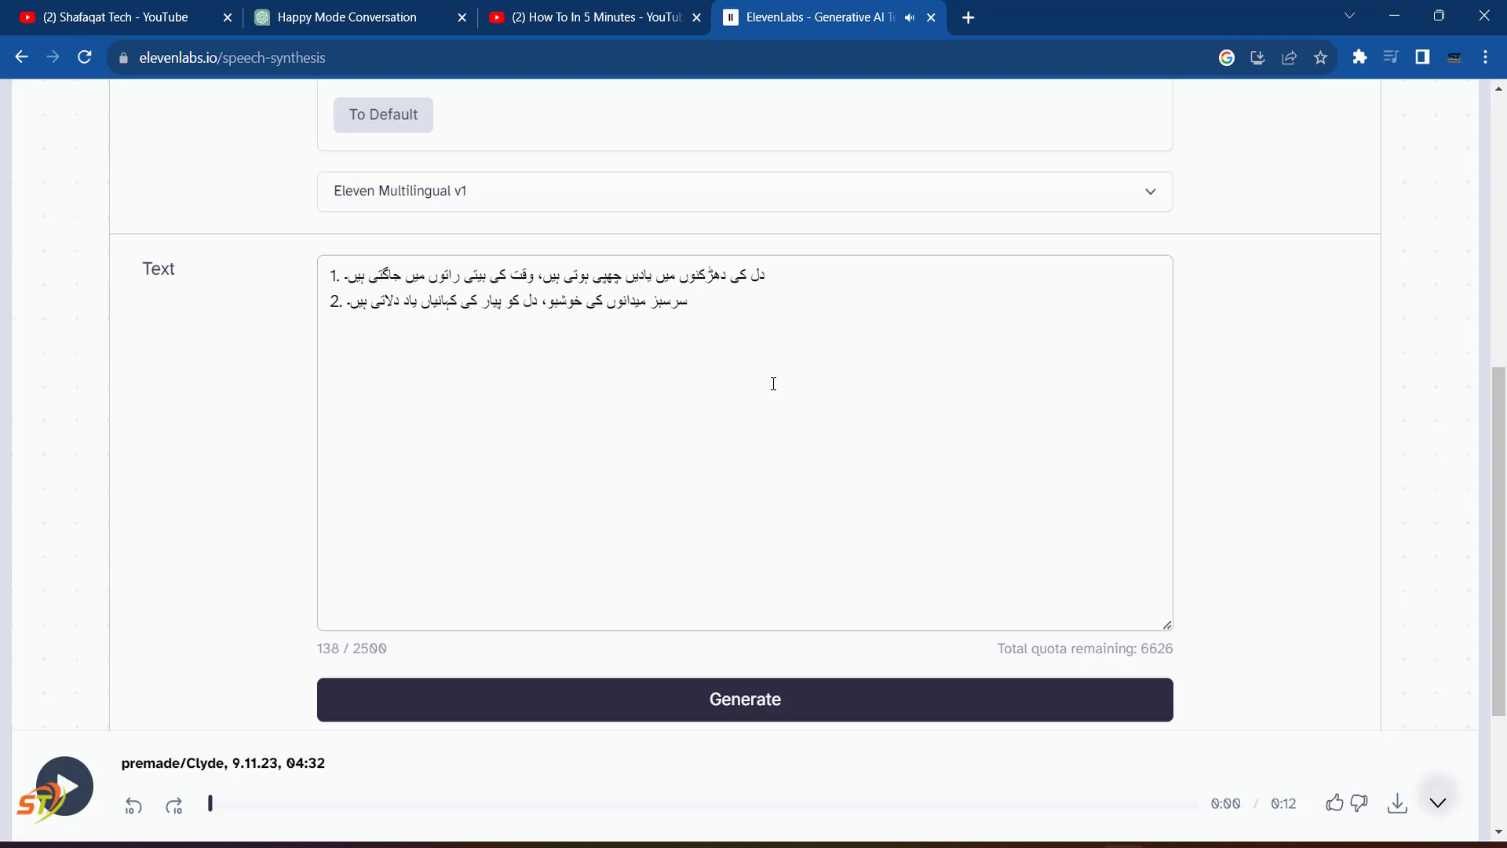
Reselect the Clyde voice from the premade voices and generate the Urdu speech once more.
{"action": "scroll", "coordinate": [826, 263], "scroll_direction": "up", "scroll_amount": 5}
{"action": "left_click", "coordinate": [549, 331]}
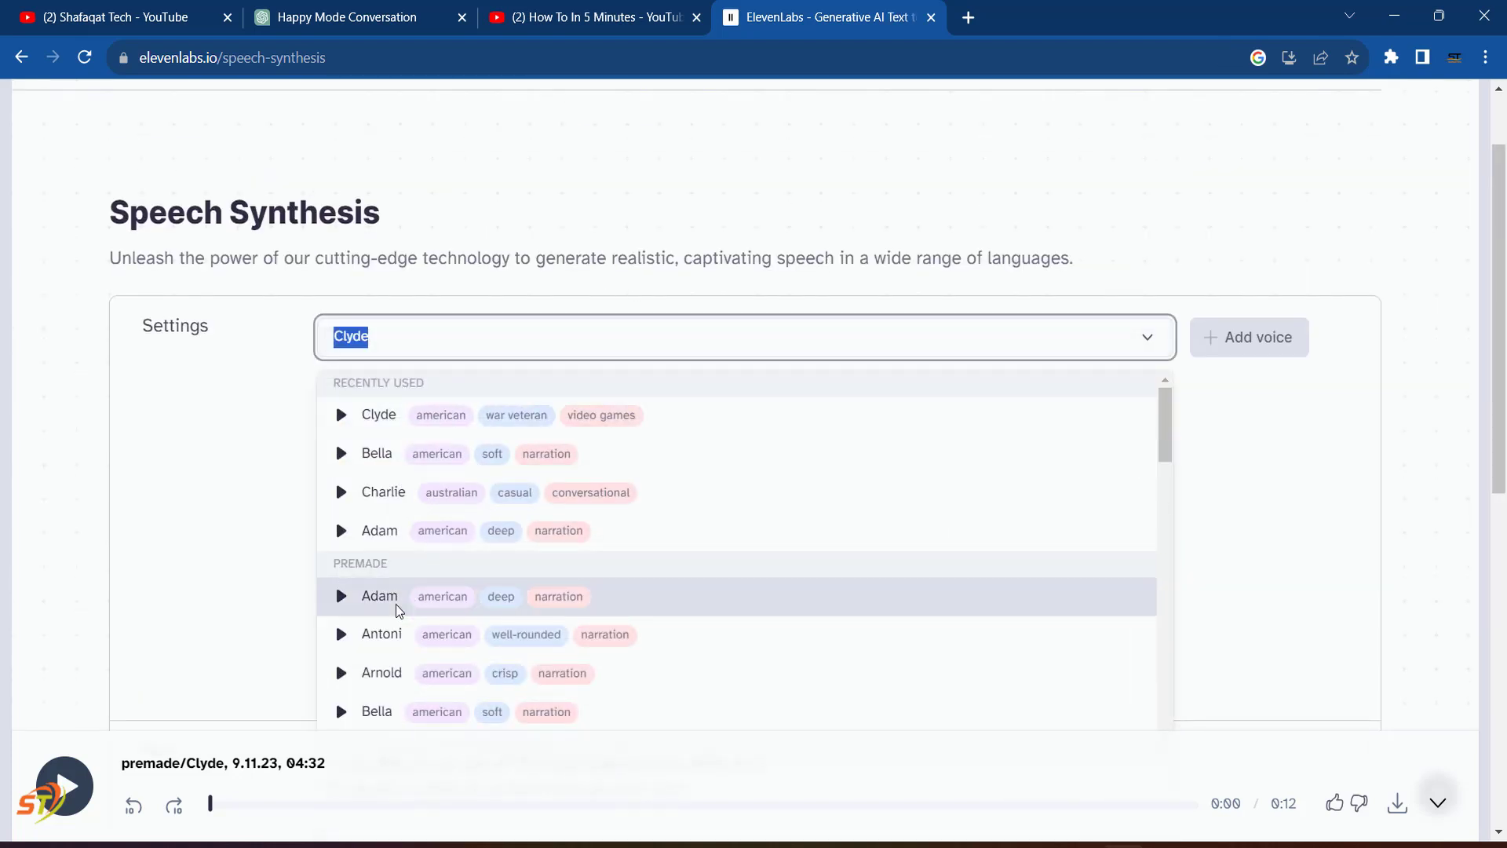
{"action": "scroll", "coordinate": [402, 493], "scroll_direction": "down", "scroll_amount": 3}
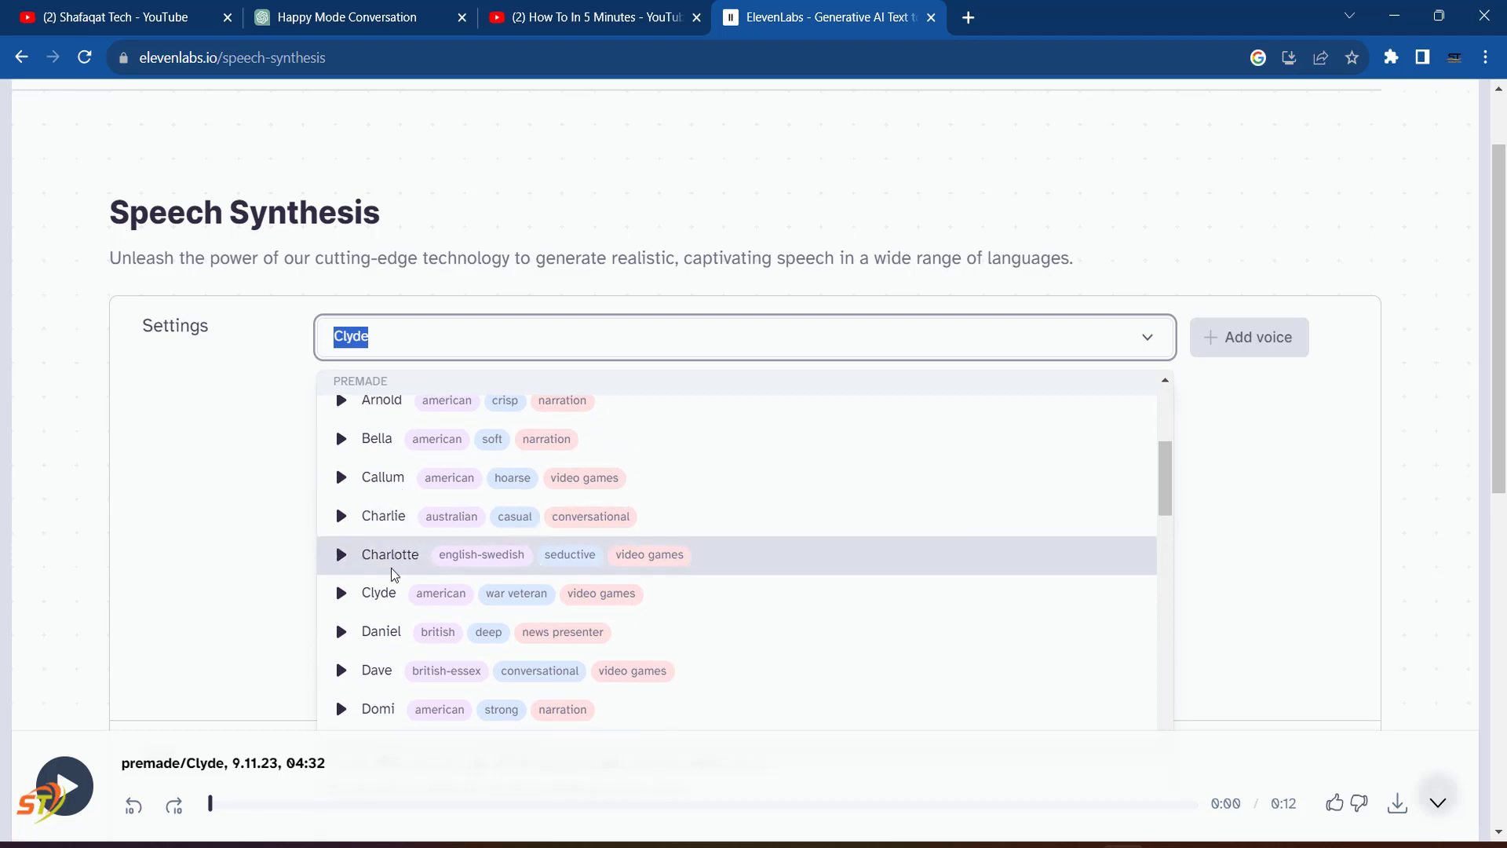
{"action": "left_click", "coordinate": [380, 595]}
{"action": "scroll", "coordinate": [582, 599], "scroll_direction": "down", "scroll_amount": 3}
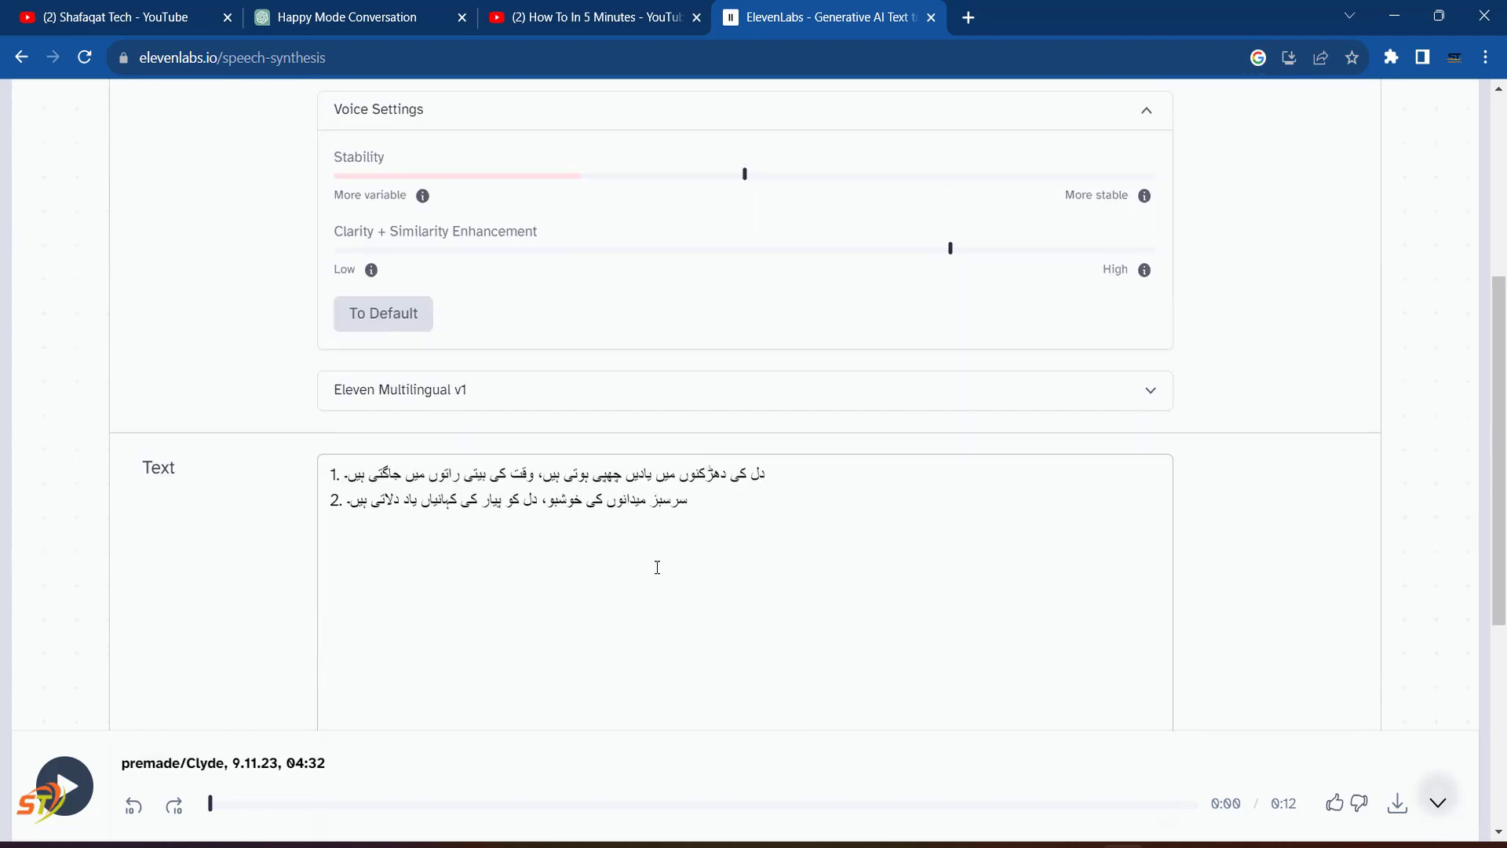
{"action": "scroll", "coordinate": [648, 596], "scroll_direction": "down", "scroll_amount": 3}
{"action": "left_click", "coordinate": [633, 643]}
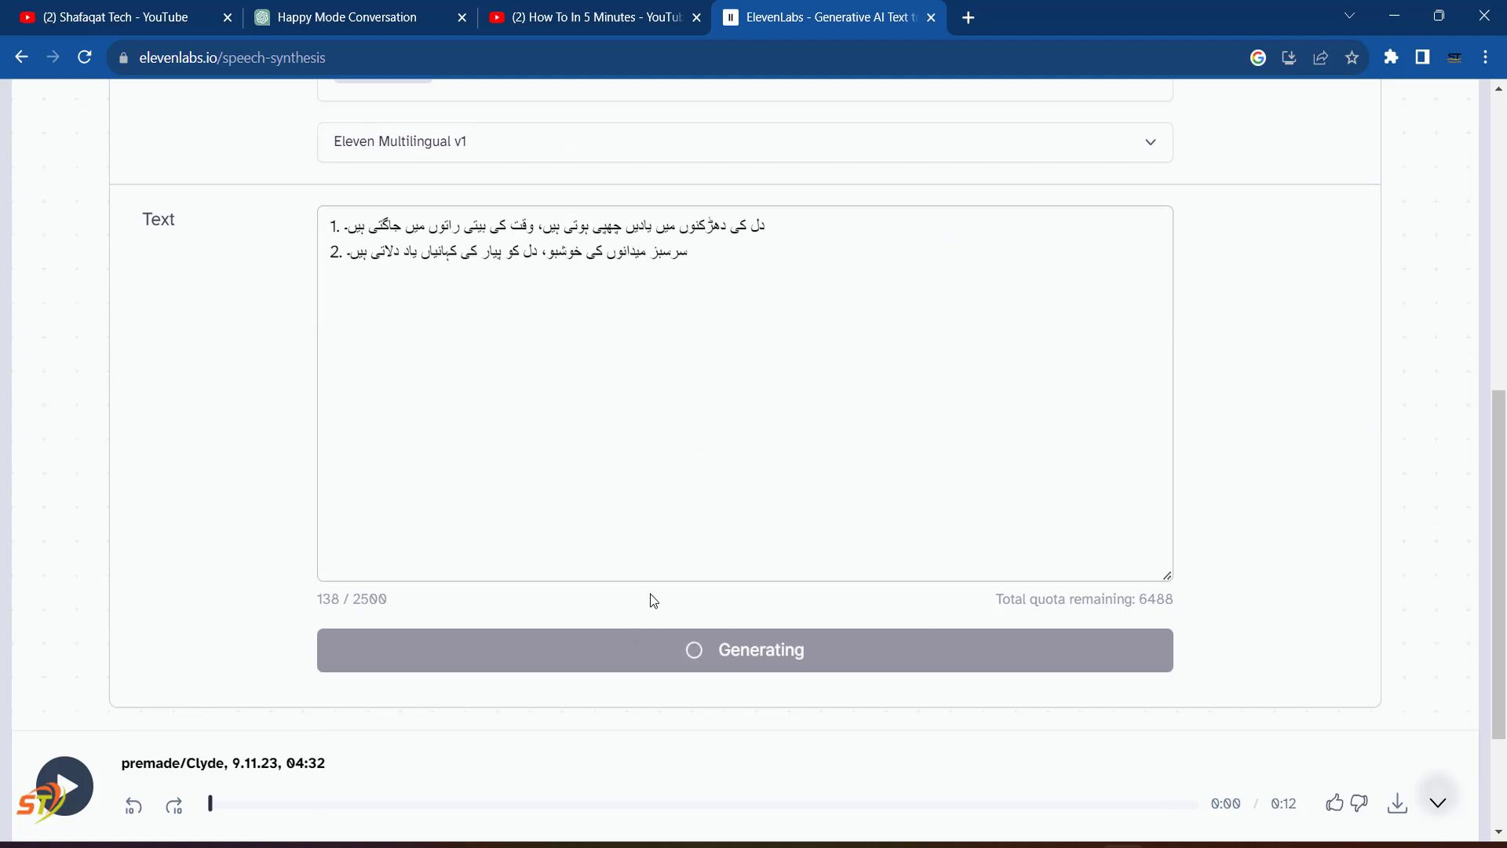
Change the voice to Elli and generate the speech from the same Urdu lines.
{"action": "scroll", "coordinate": [896, 255], "scroll_direction": "up", "scroll_amount": 2}
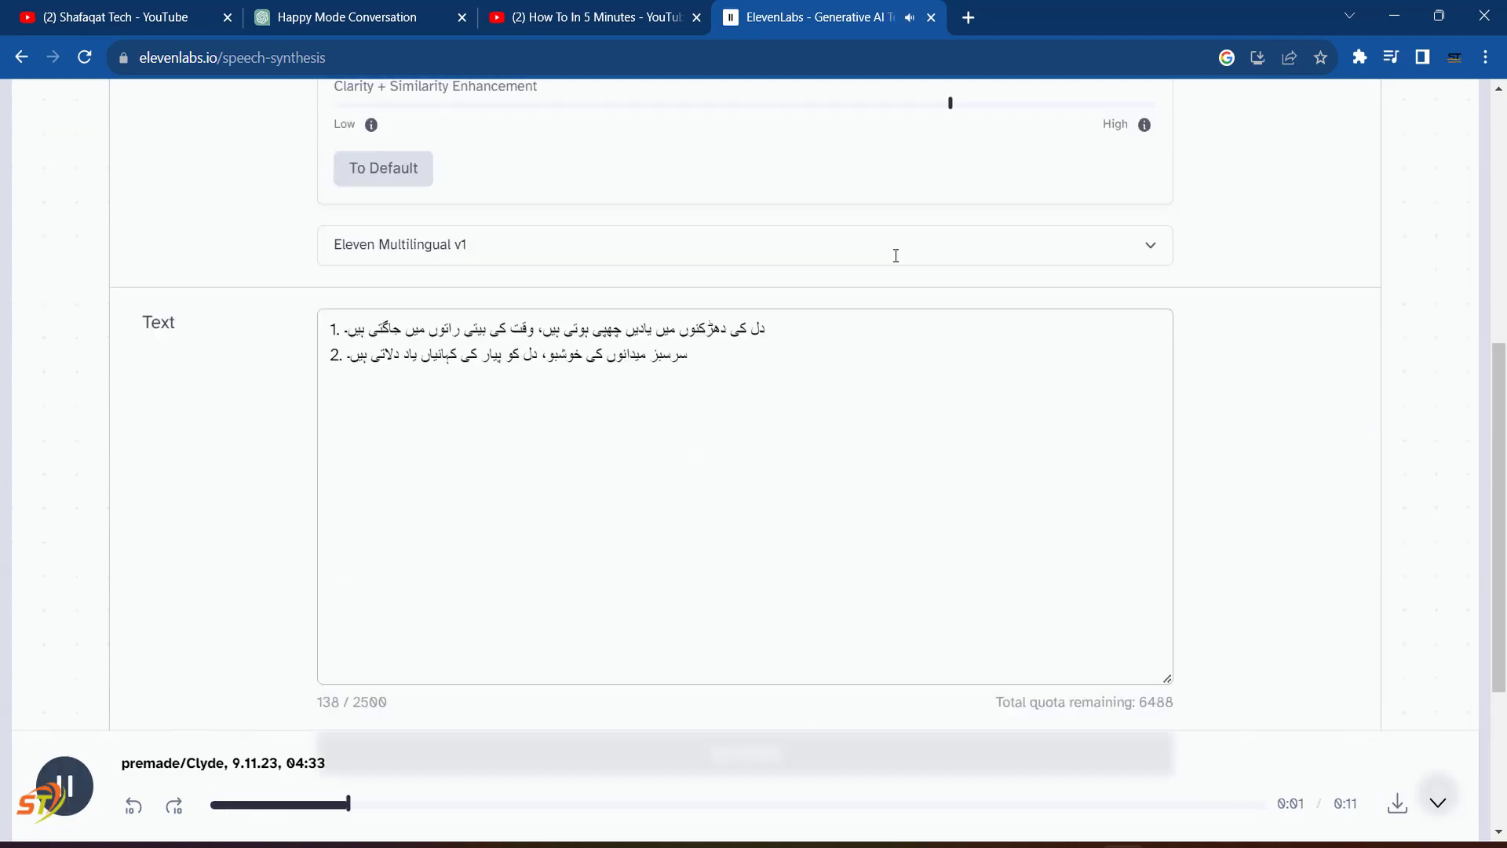
{"action": "scroll", "coordinate": [896, 255], "scroll_direction": "up", "scroll_amount": 5}
{"action": "left_click", "coordinate": [496, 297]}
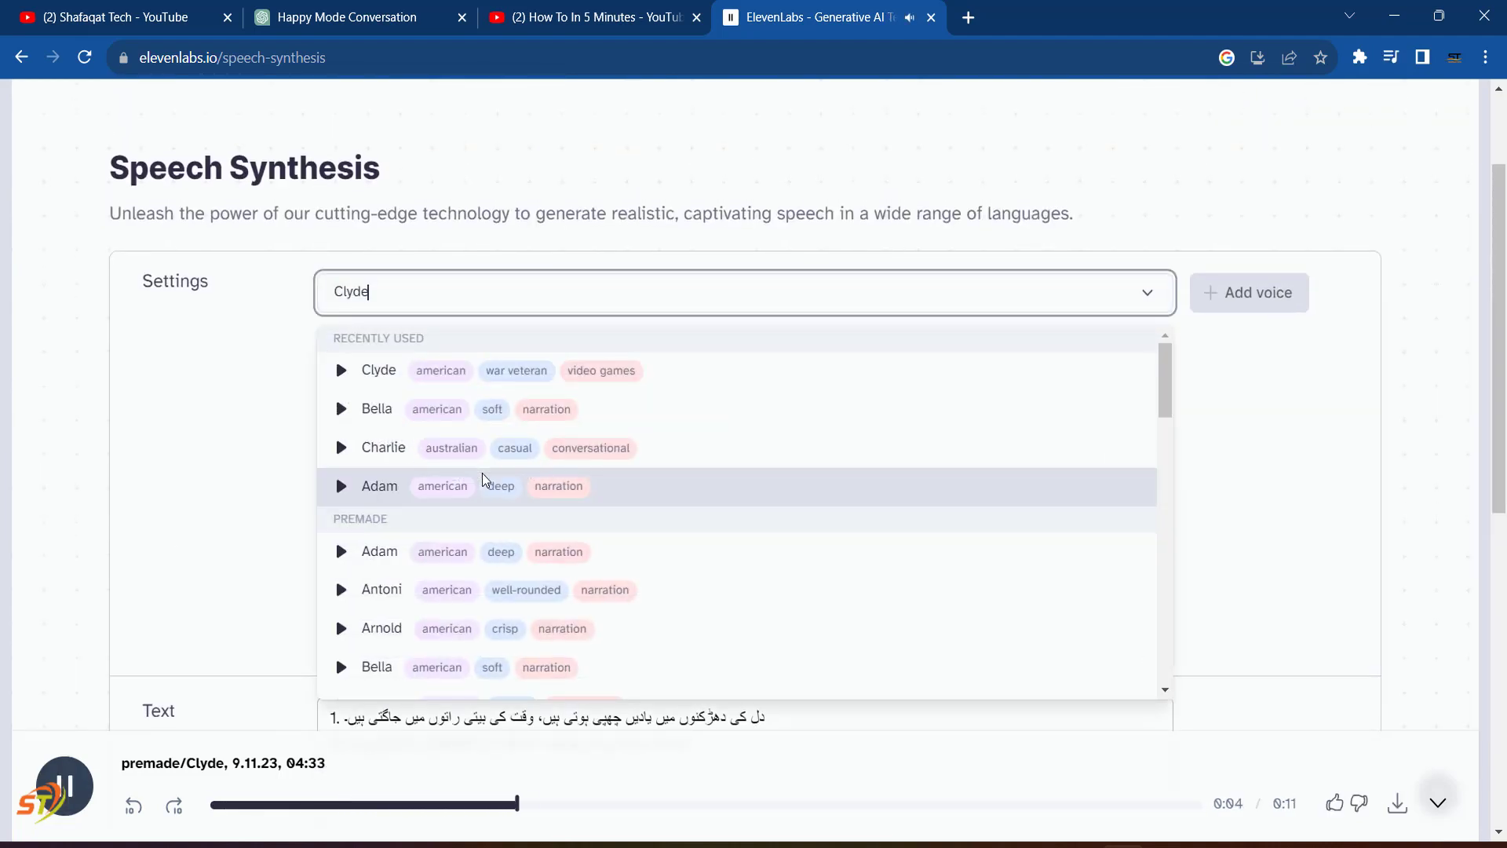
{"action": "scroll", "coordinate": [482, 473], "scroll_direction": "down", "scroll_amount": 5}
{"action": "left_click", "coordinate": [385, 639]}
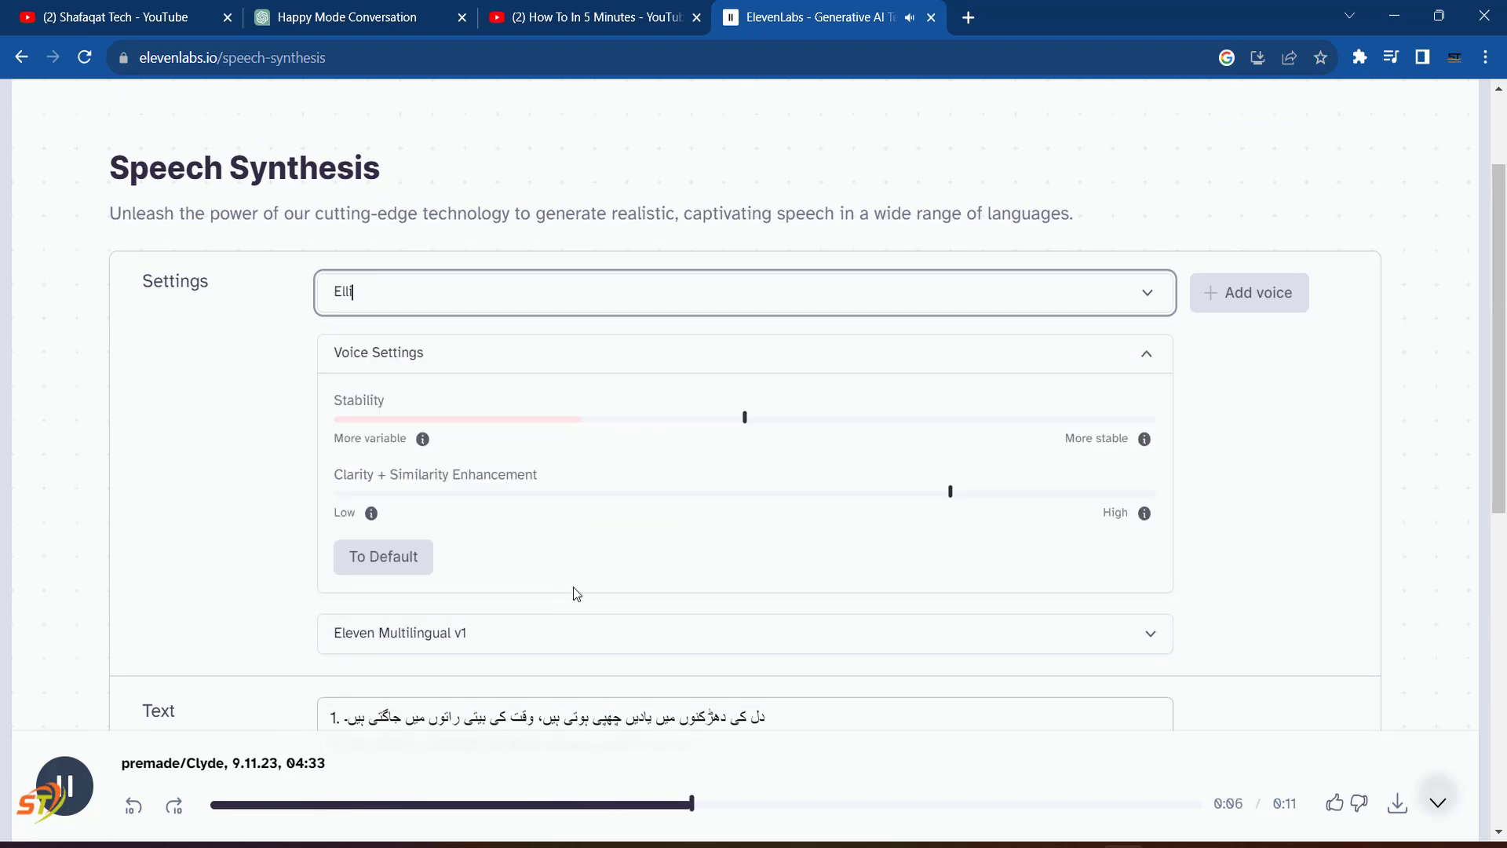
{"action": "scroll", "coordinate": [573, 587], "scroll_direction": "down", "scroll_amount": 6}
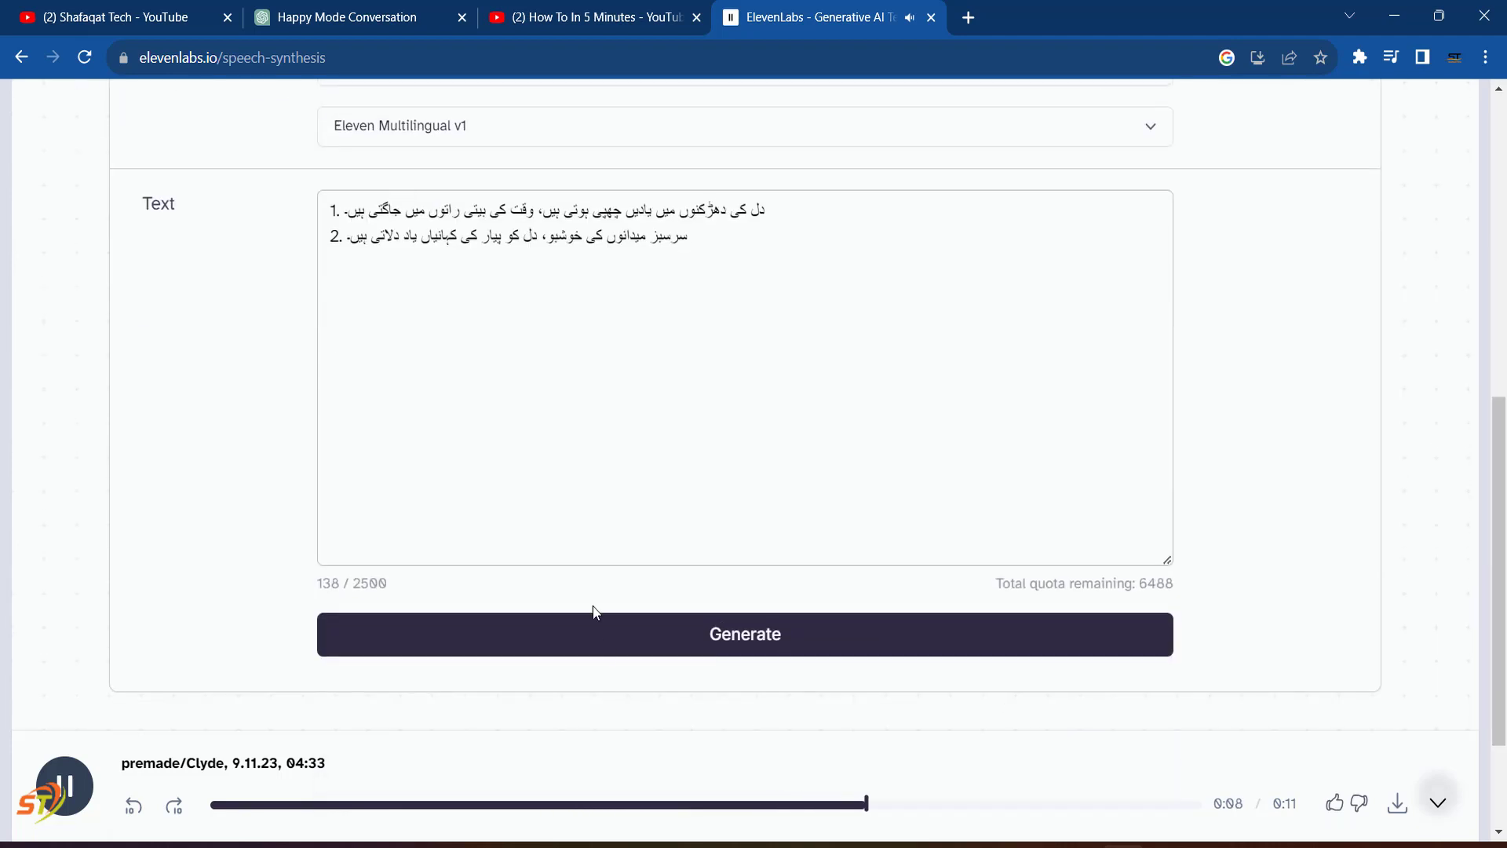
{"action": "left_click", "coordinate": [666, 639]}
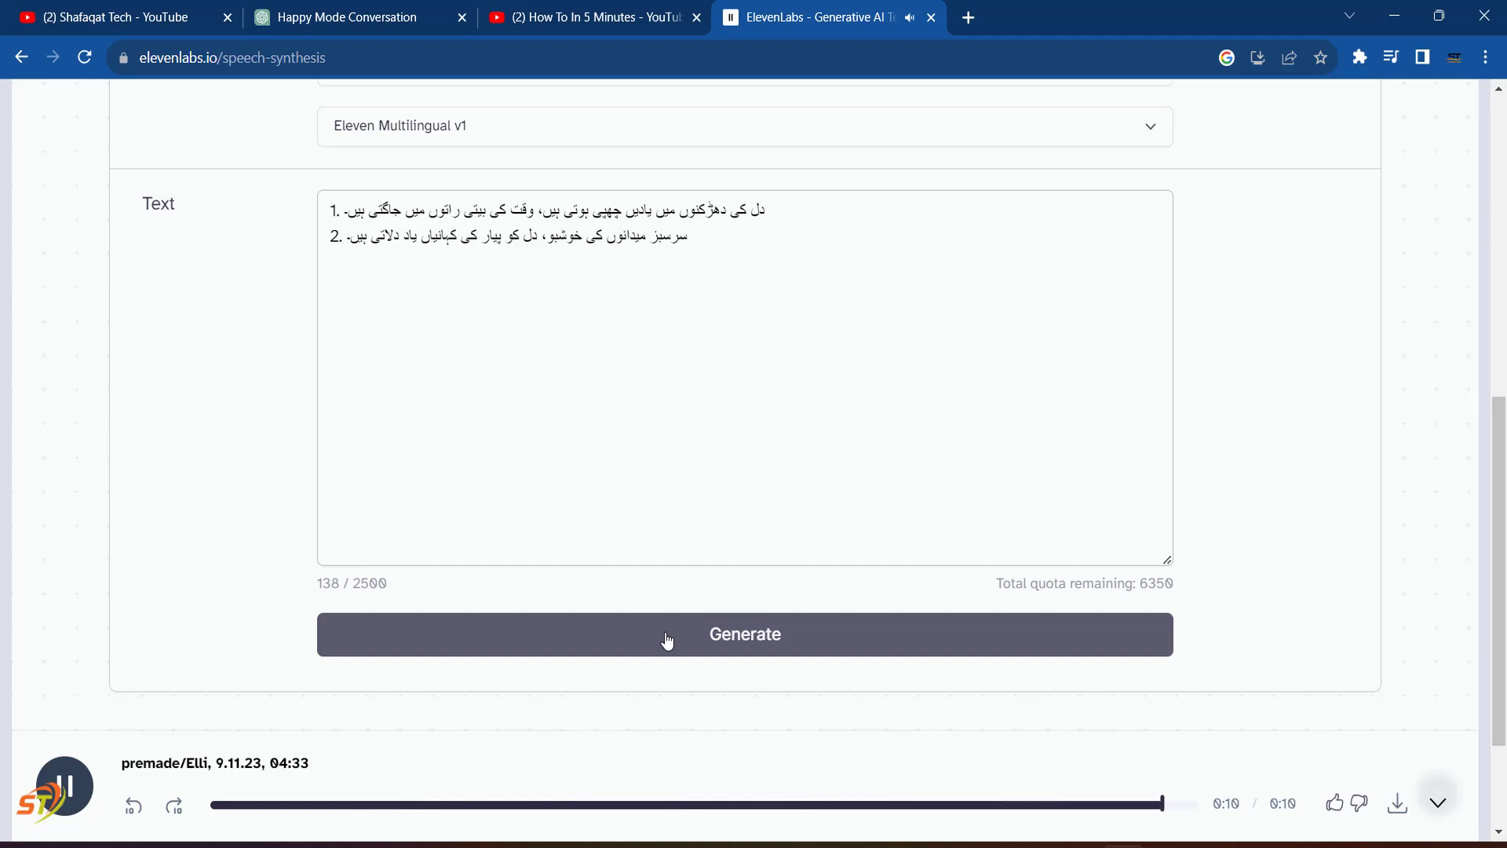
Download the Elli speech as an MP3 file and dismiss the list of downloads.
{"action": "left_click", "coordinate": [1397, 802]}
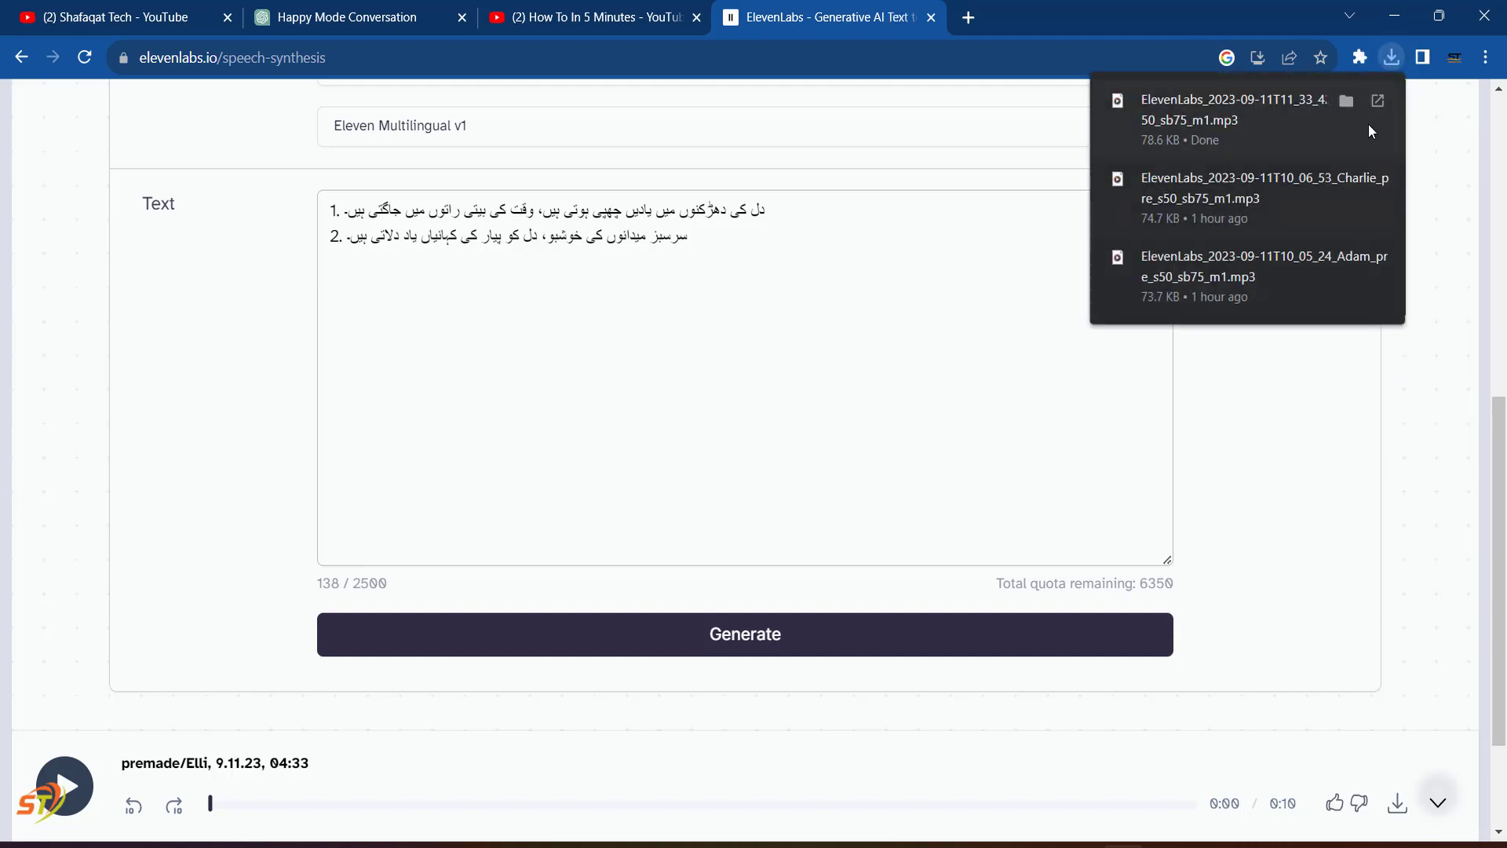
{"action": "left_click", "coordinate": [1307, 399]}
Review the list of generated samples in the History page and return to Speech Synthesis.
{"action": "scroll", "coordinate": [1306, 399], "scroll_direction": "up", "scroll_amount": 5}
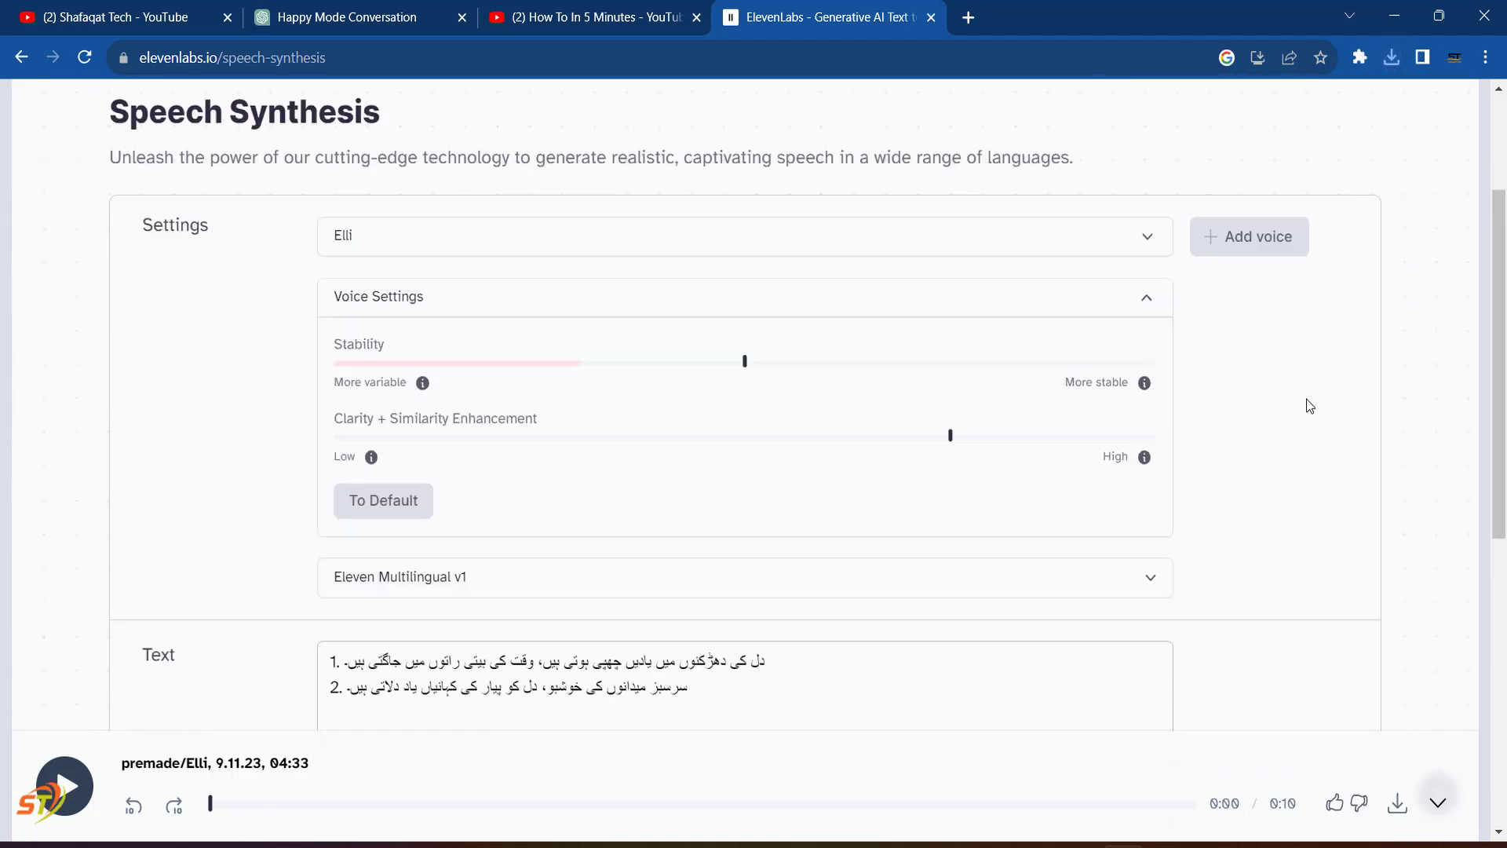
{"action": "scroll", "coordinate": [1307, 399], "scroll_direction": "up", "scroll_amount": 3}
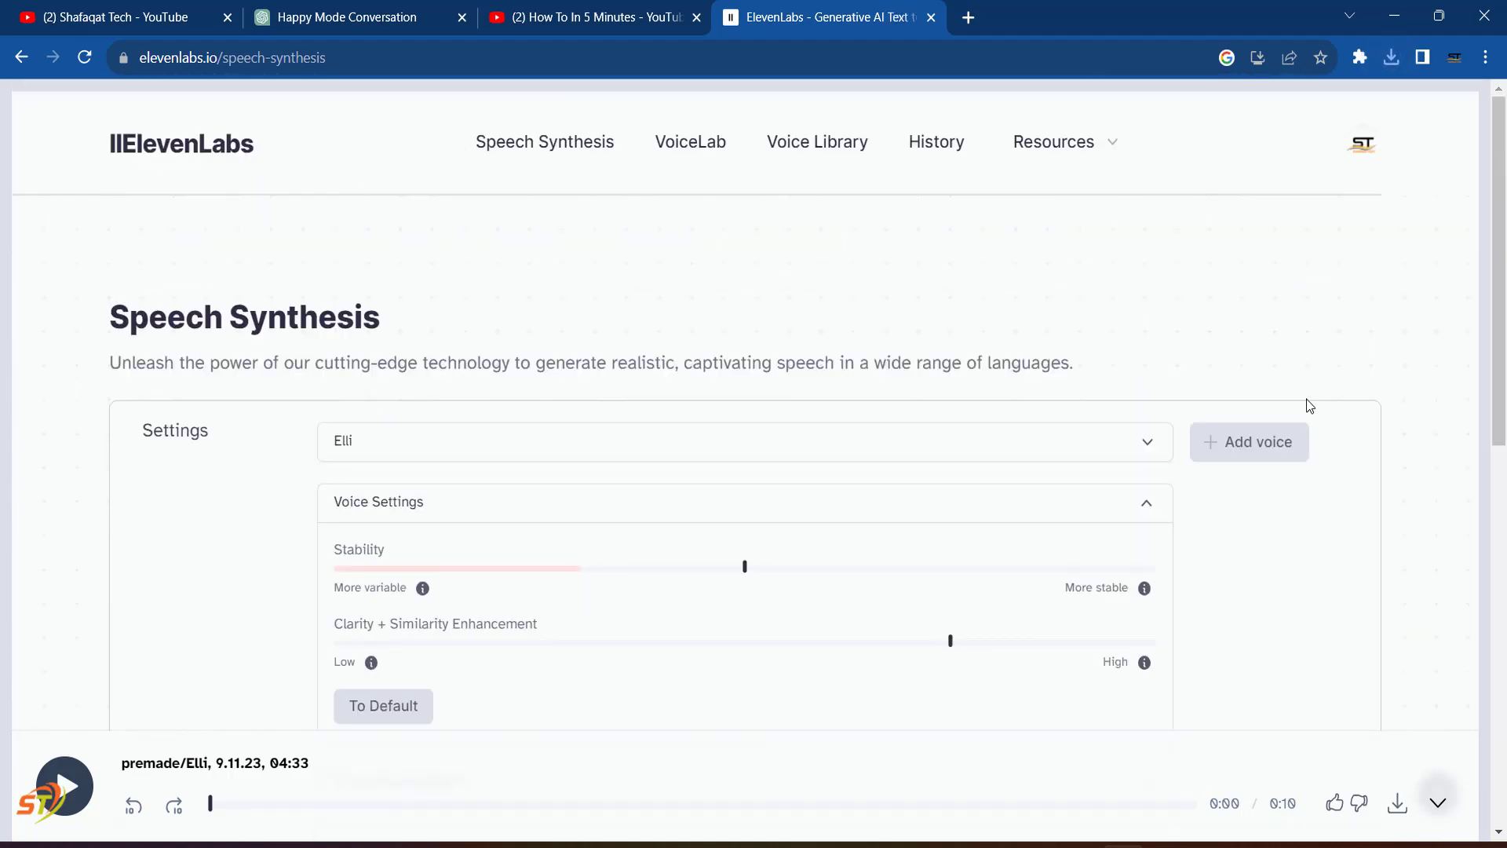
{"action": "left_click", "coordinate": [935, 156]}
{"action": "scroll", "coordinate": [694, 401], "scroll_direction": "down", "scroll_amount": 3}
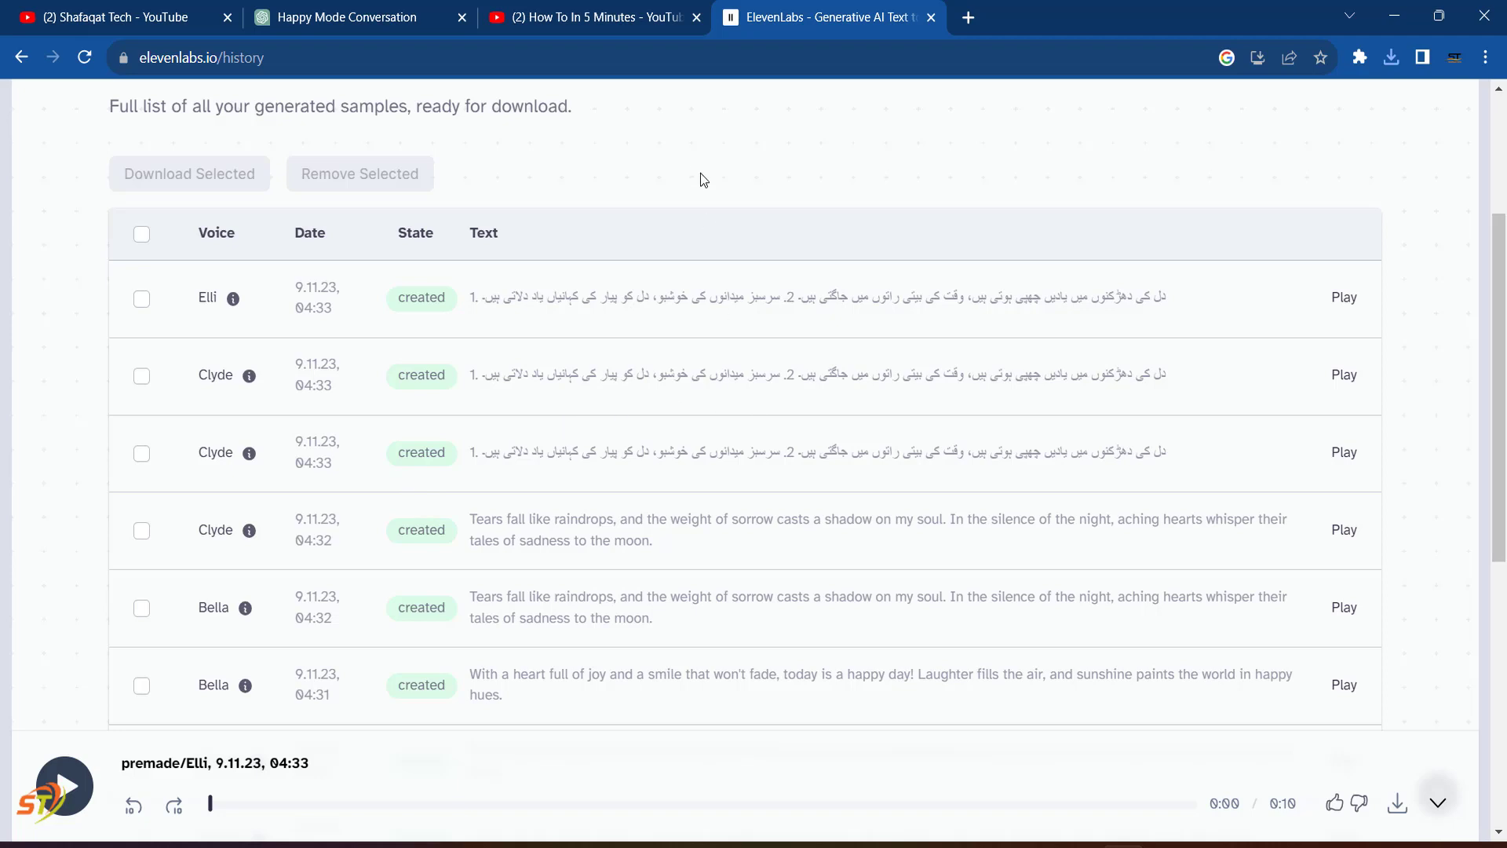
{"action": "scroll", "coordinate": [683, 175], "scroll_direction": "up", "scroll_amount": 3}
{"action": "left_click", "coordinate": [582, 143]}
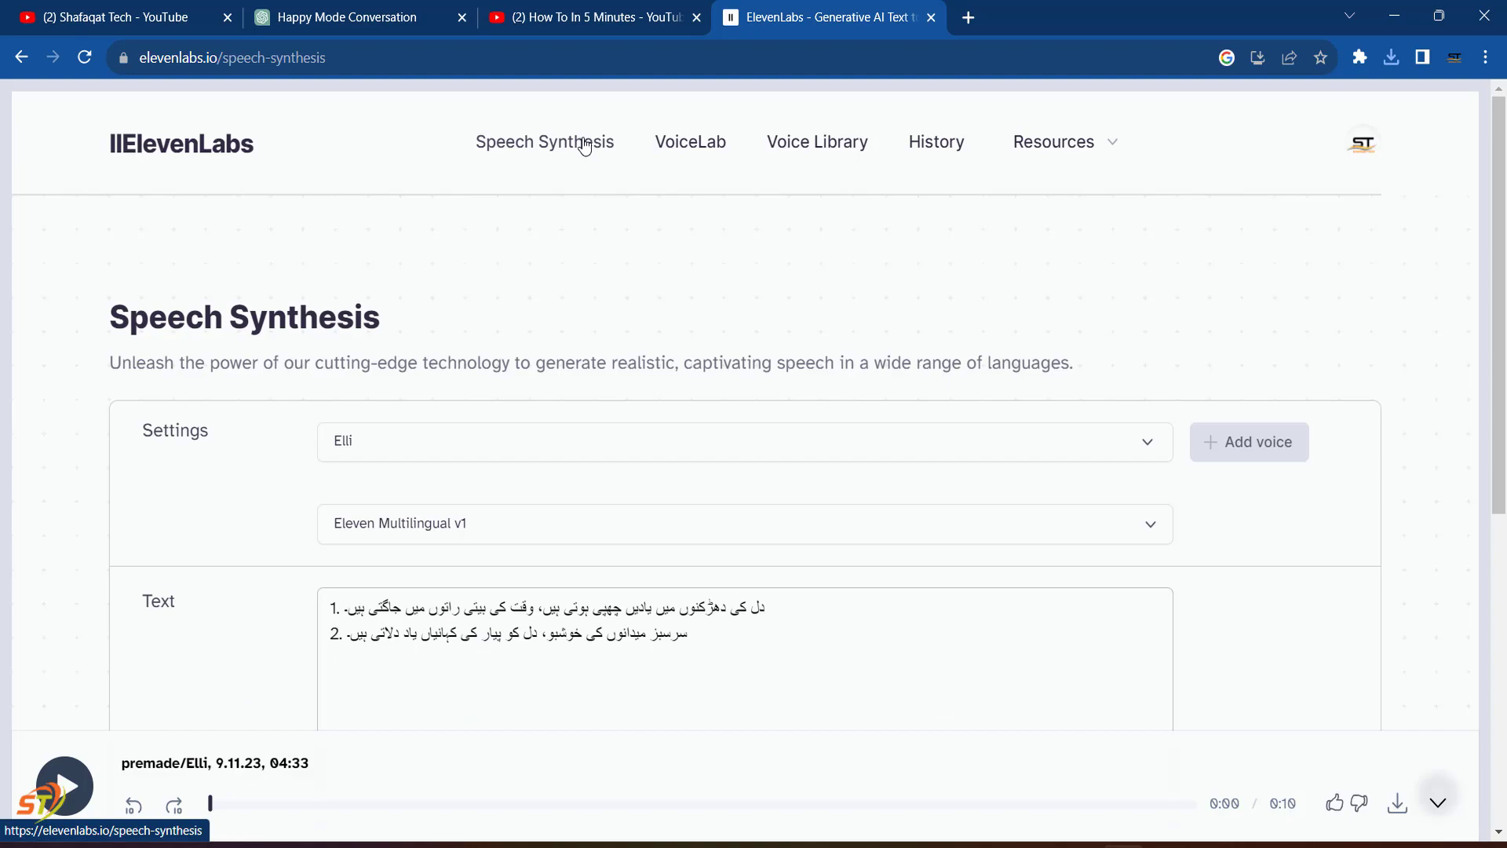